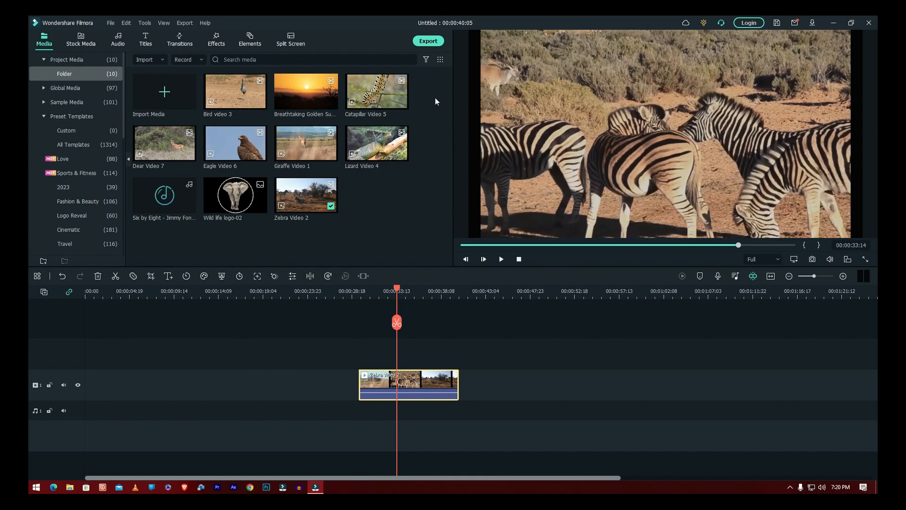
Select the Zebra Video 2 clip on the timeline and open its Color Correction
drag(430, 81, 163, 231)
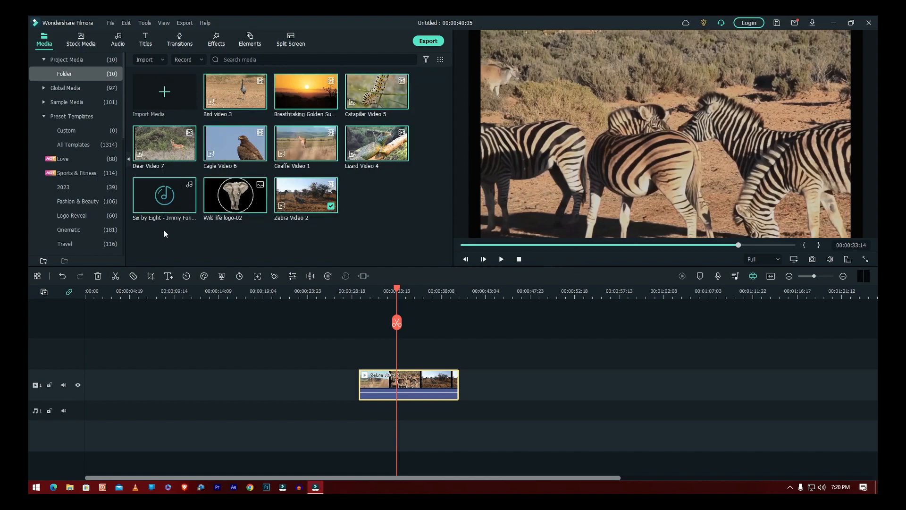
click(380, 233)
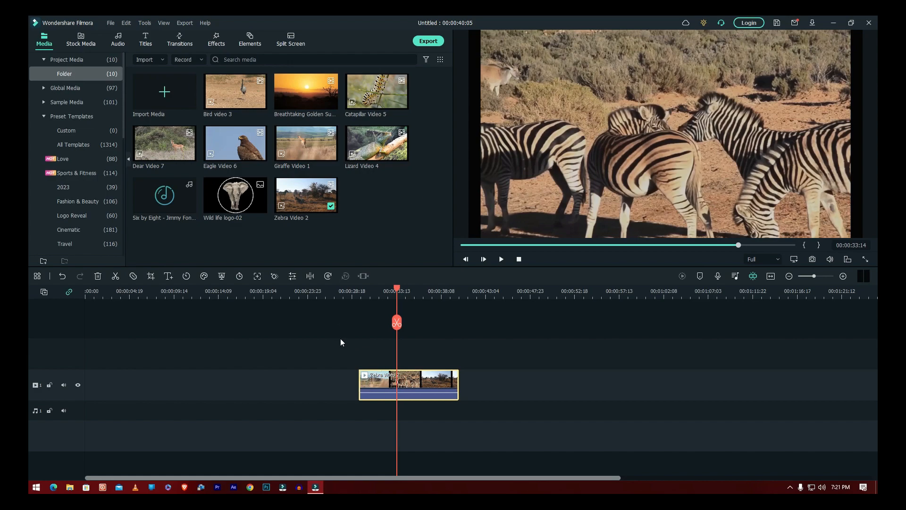
drag(333, 339, 460, 411)
right_click(420, 380)
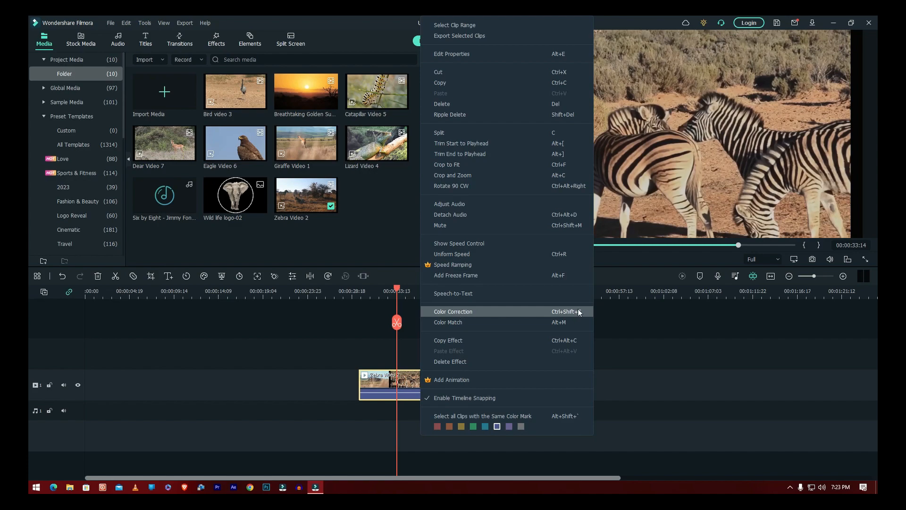
click(458, 314)
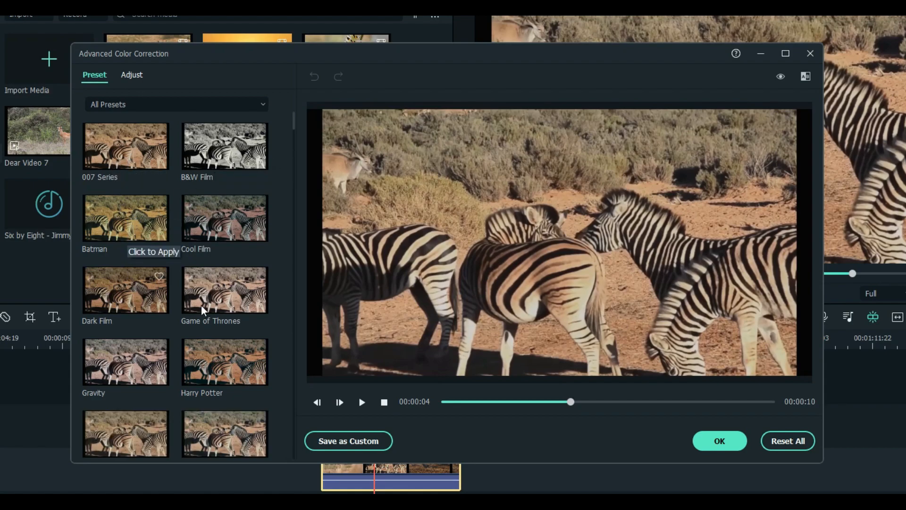
Browse the Advanced Color Correction preset list down and back to the top
scroll(214, 308, down, 10)
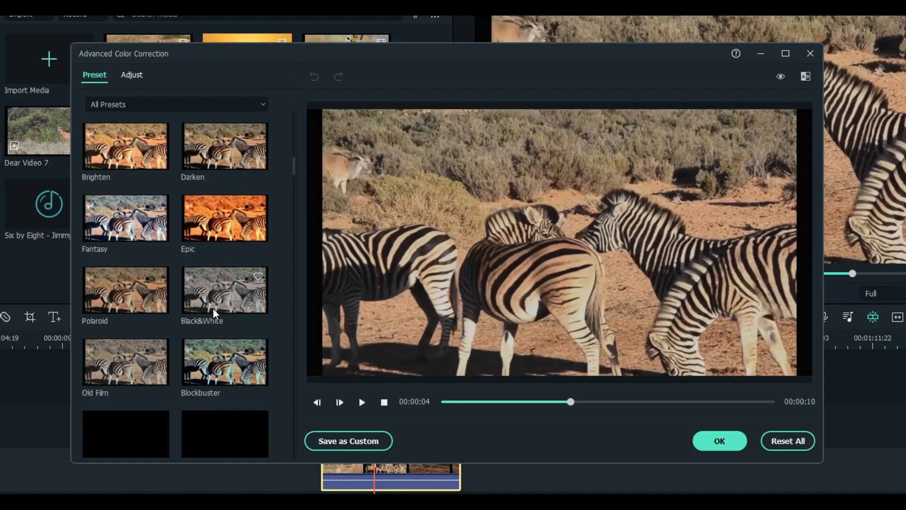
scroll(213, 308, up, 10)
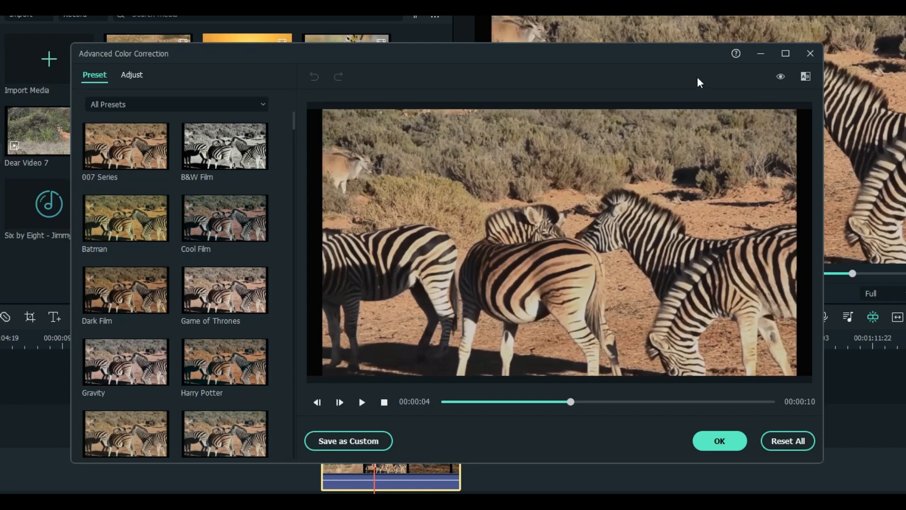
click(806, 75)
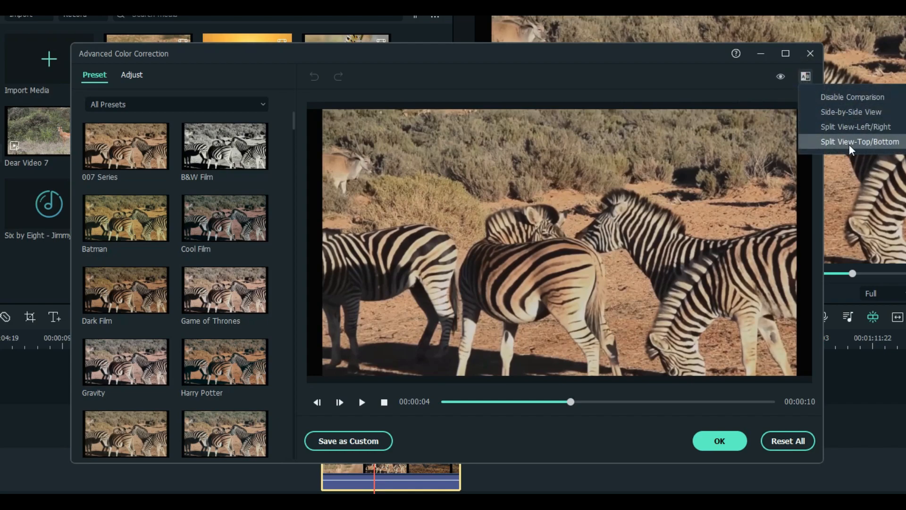
click(854, 114)
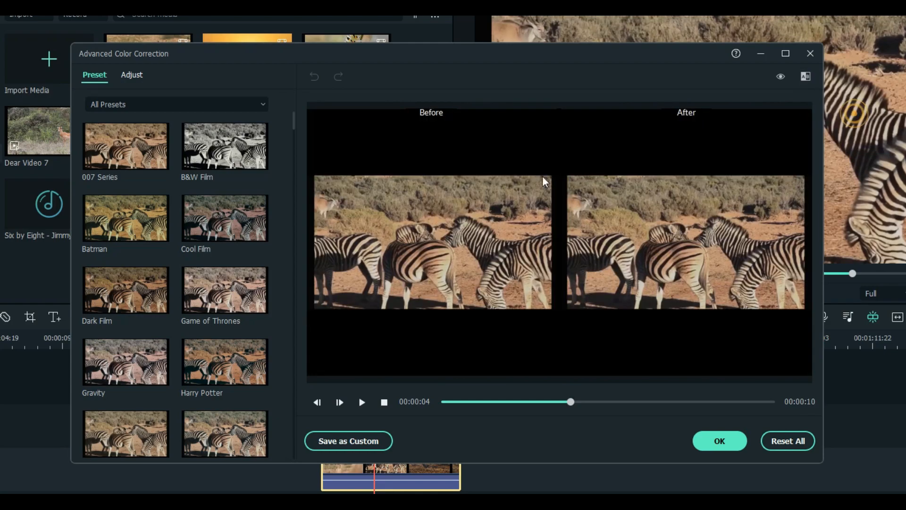
click(805, 77)
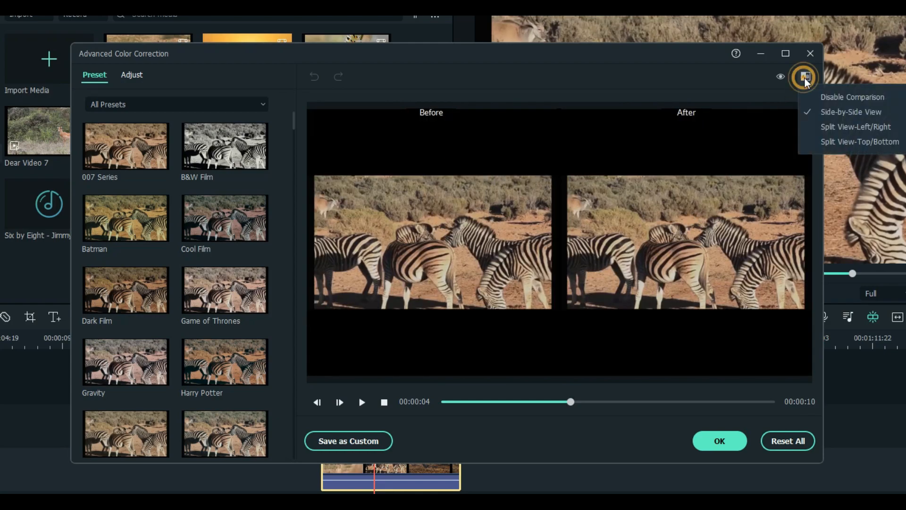
click(854, 126)
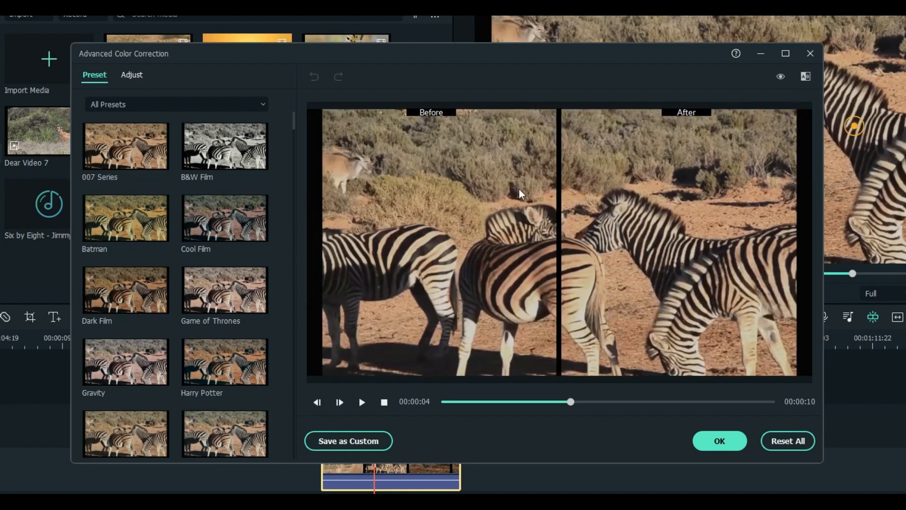
click(804, 77)
click(834, 142)
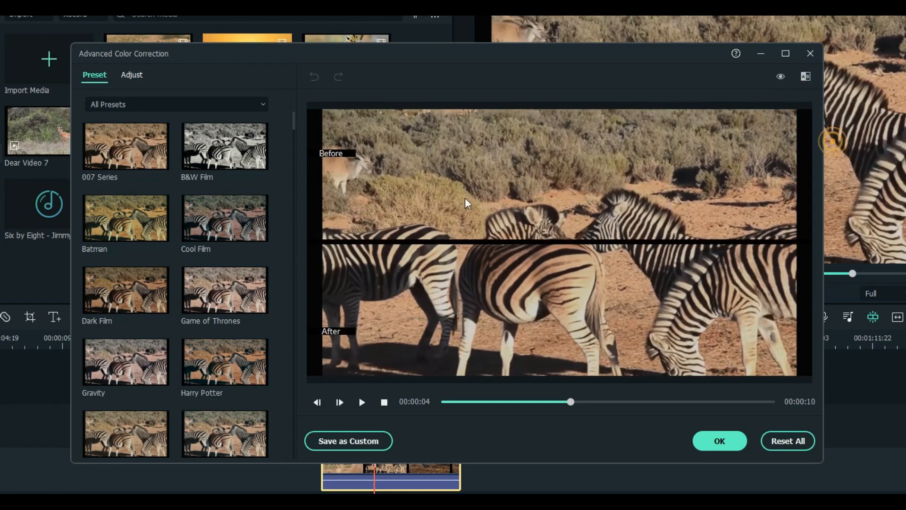
click(804, 78)
click(835, 95)
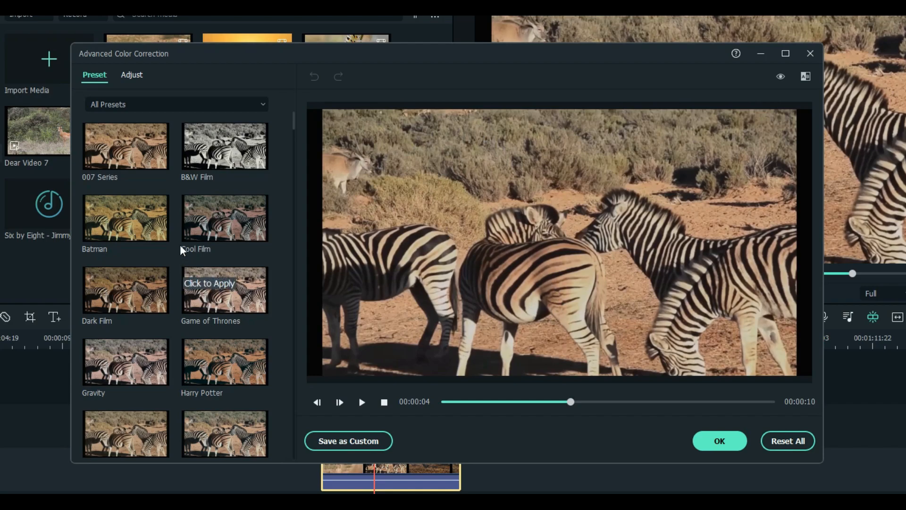
Switch to the Adjust settings and review the histogram, Color Enhancement, White Balance, Light and Curve groups
scroll(209, 188, down, 5)
scroll(210, 193, up, 5)
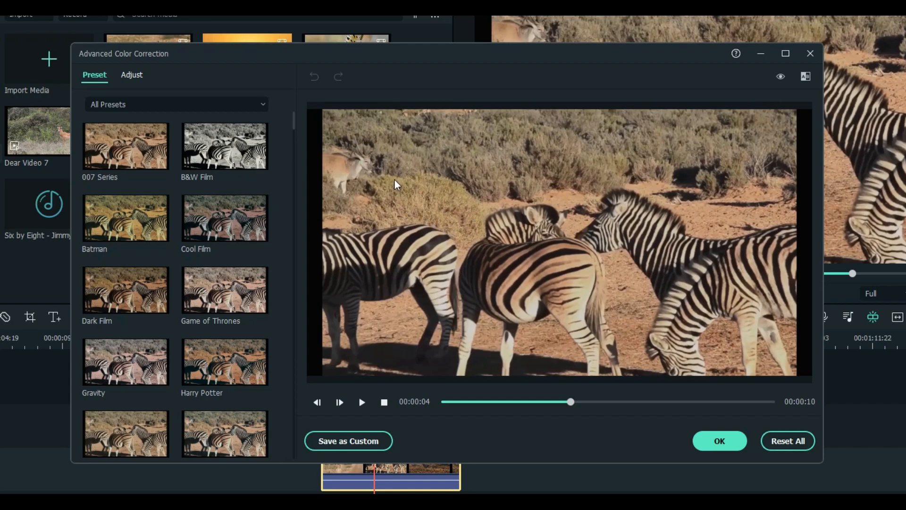
click(131, 75)
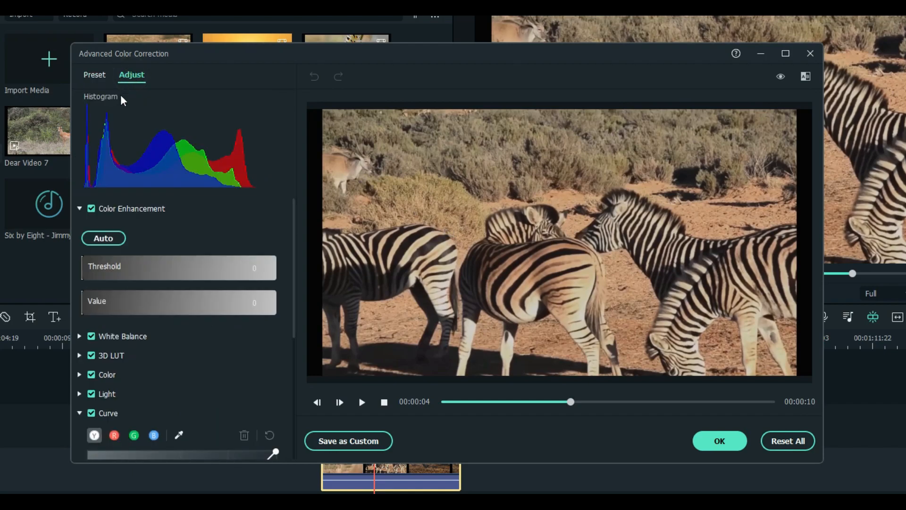
scroll(212, 312, down, 5)
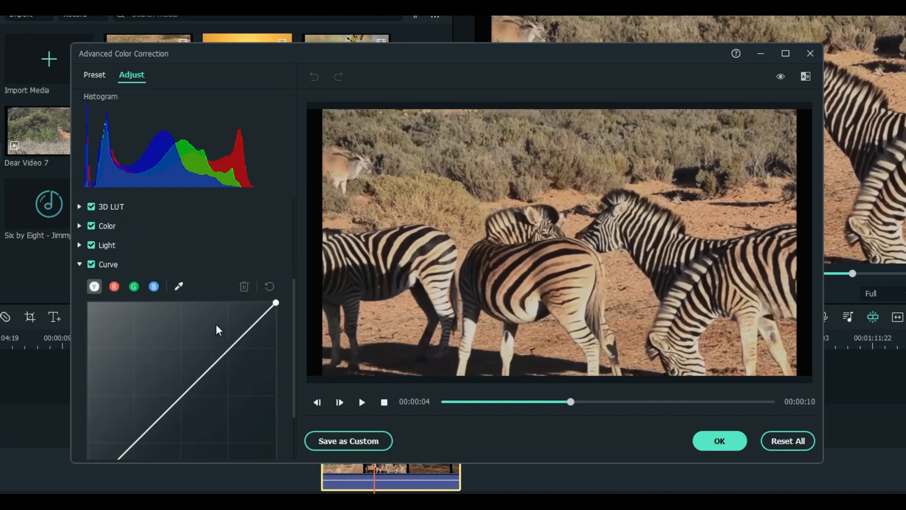
scroll(264, 328, up, 2)
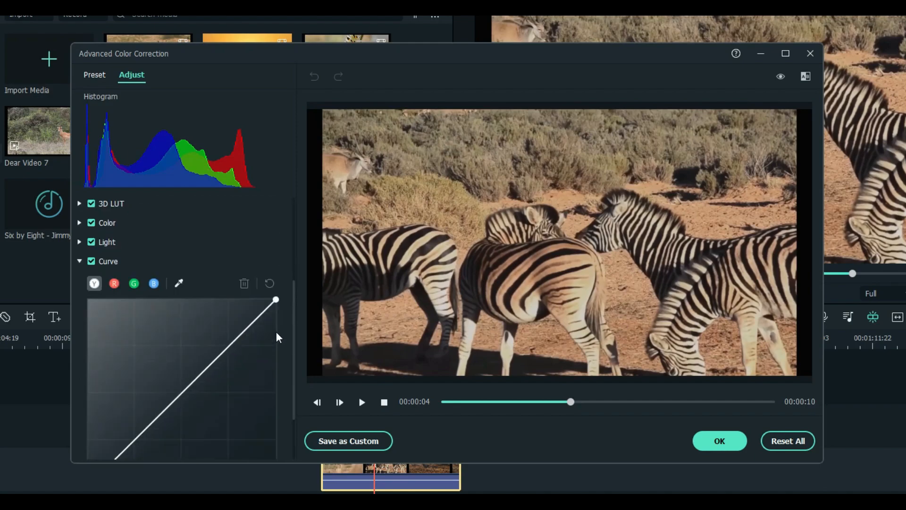
scroll(261, 225, up, 4)
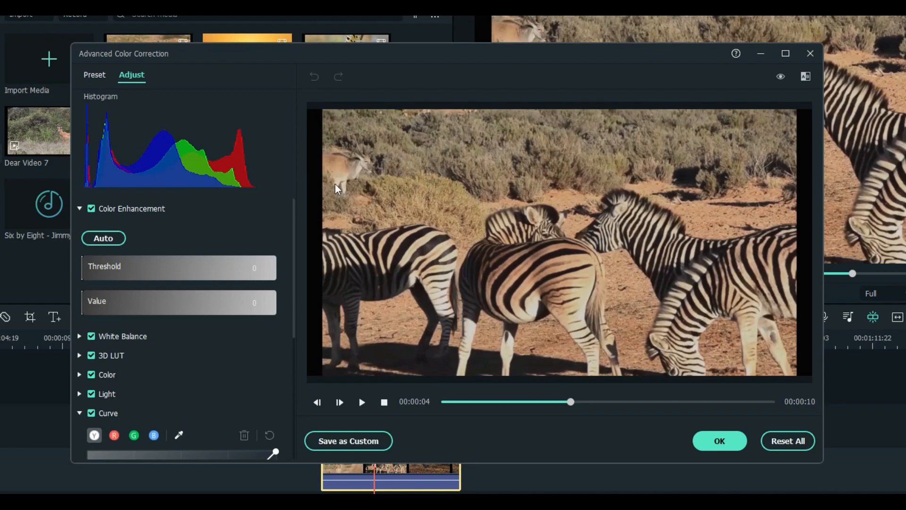
click(101, 239)
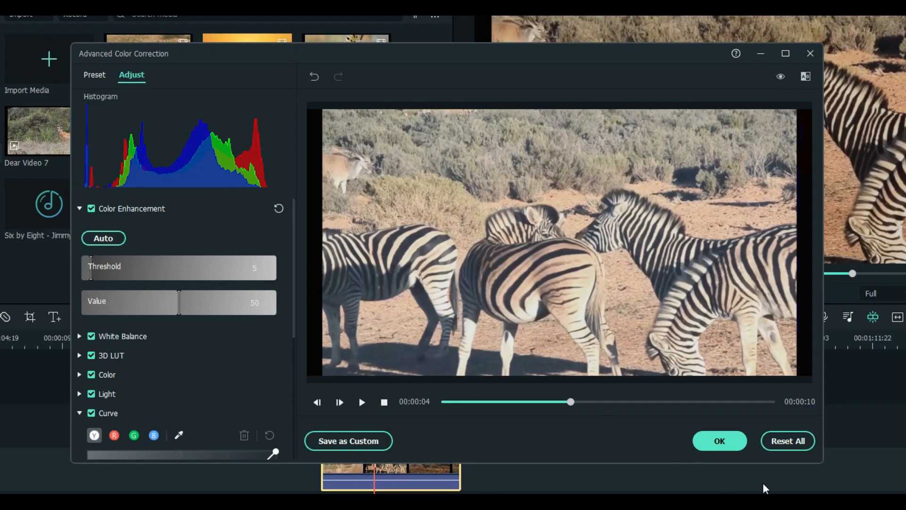
click(786, 444)
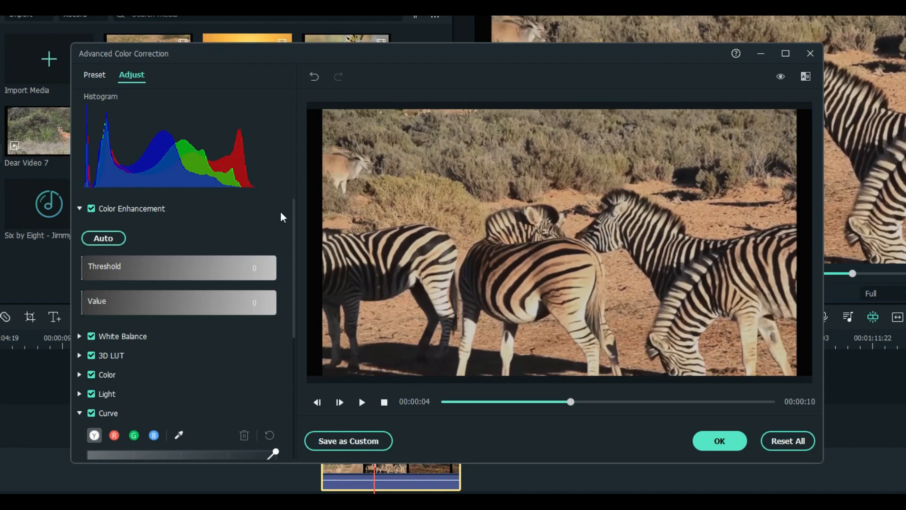
scroll(184, 330, down, 3)
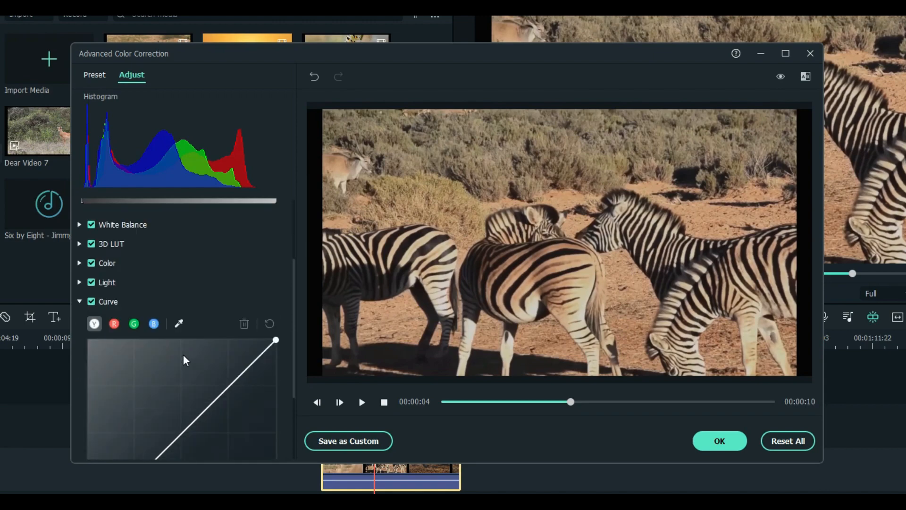
scroll(187, 284, up, 3)
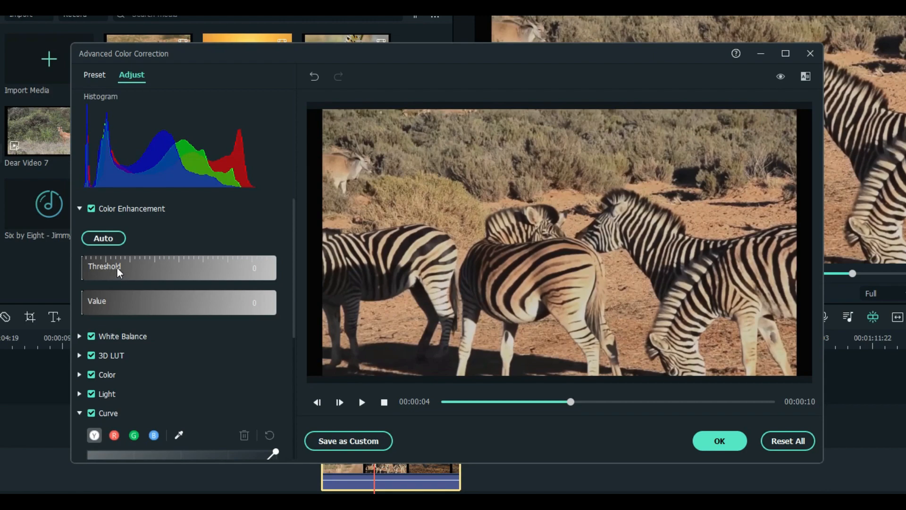
Try Color Enhancement Threshold 69 and Value 26, then reset both to 0
drag(117, 267, 150, 268)
click(124, 302)
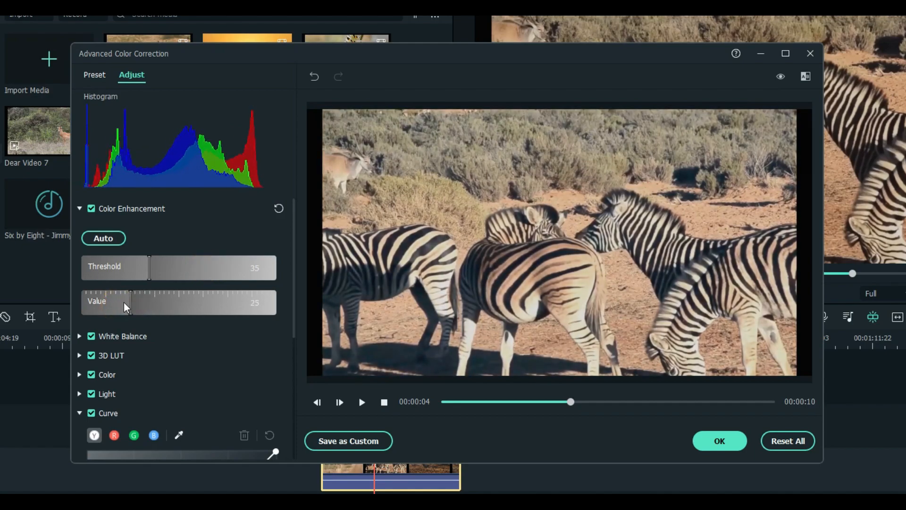
click(132, 304)
drag(149, 268, 254, 268)
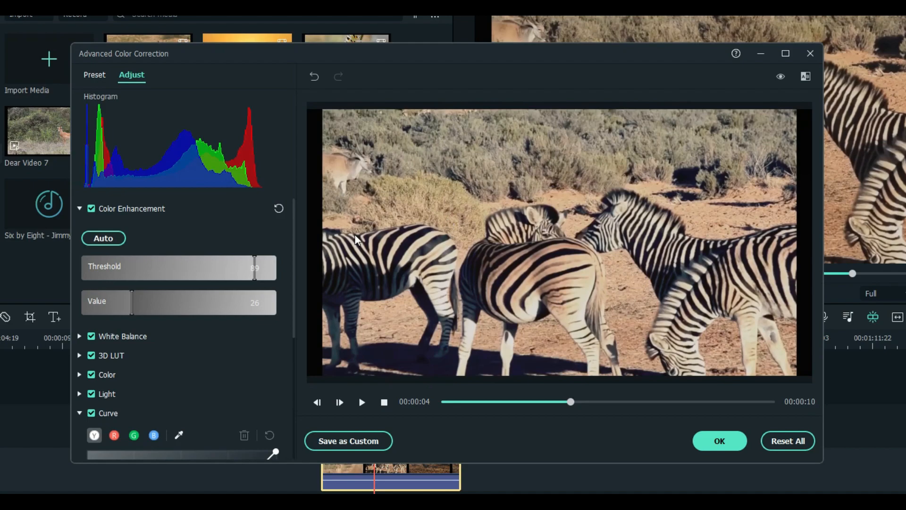
click(278, 208)
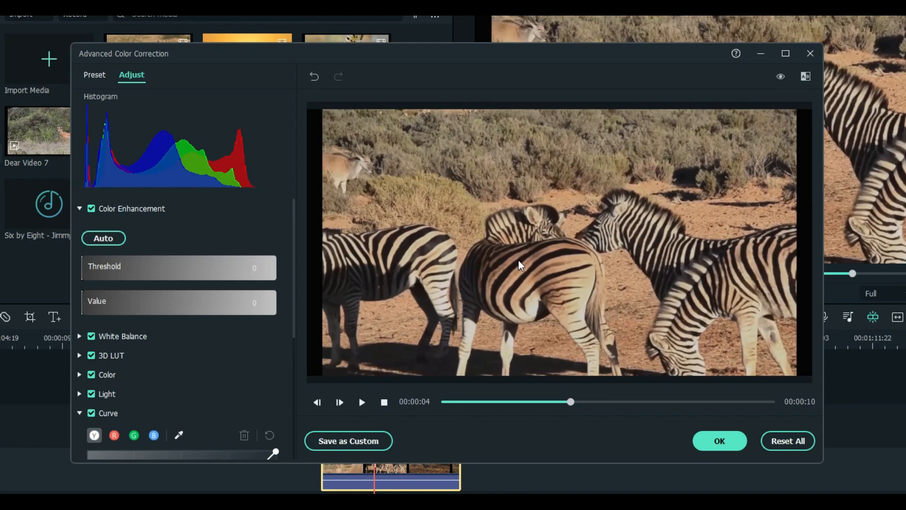
Lower White Balance Temperature to -20.92, leave Tint neutral, and collapse White Balance
click(79, 335)
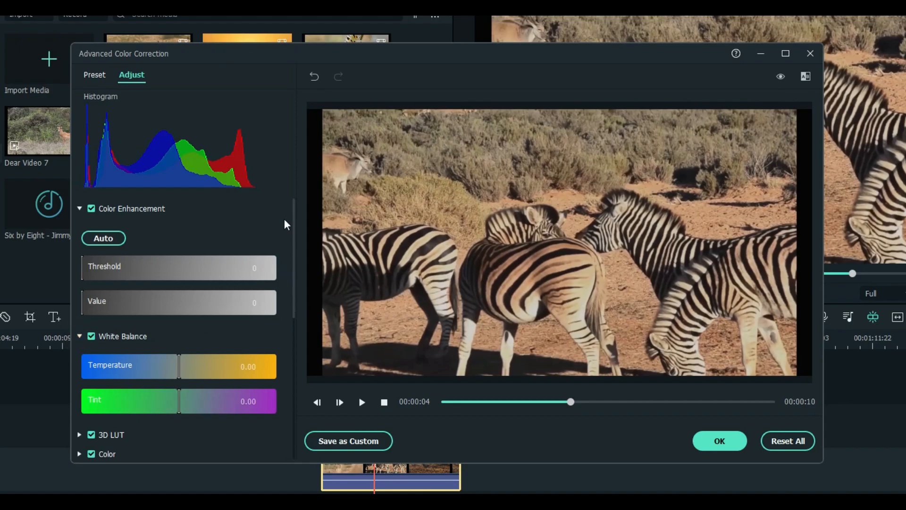
scroll(285, 222, down, 2)
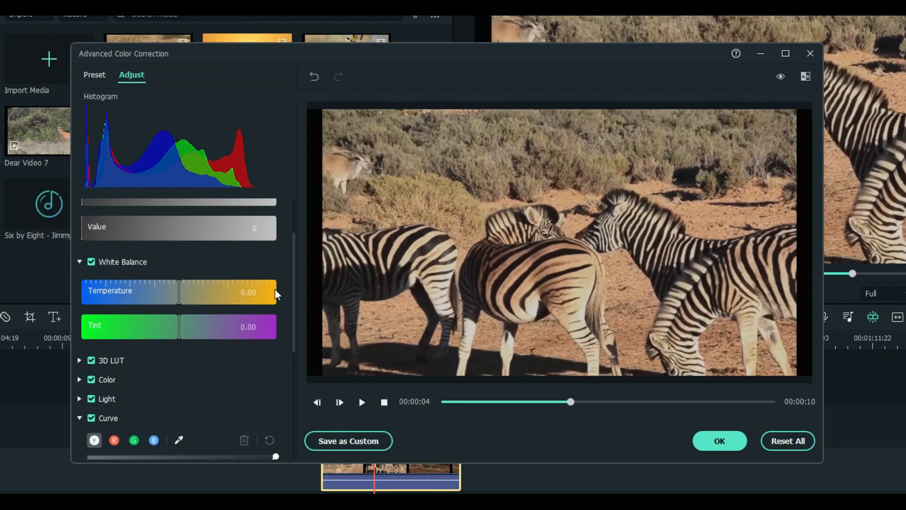
drag(180, 294, 121, 289)
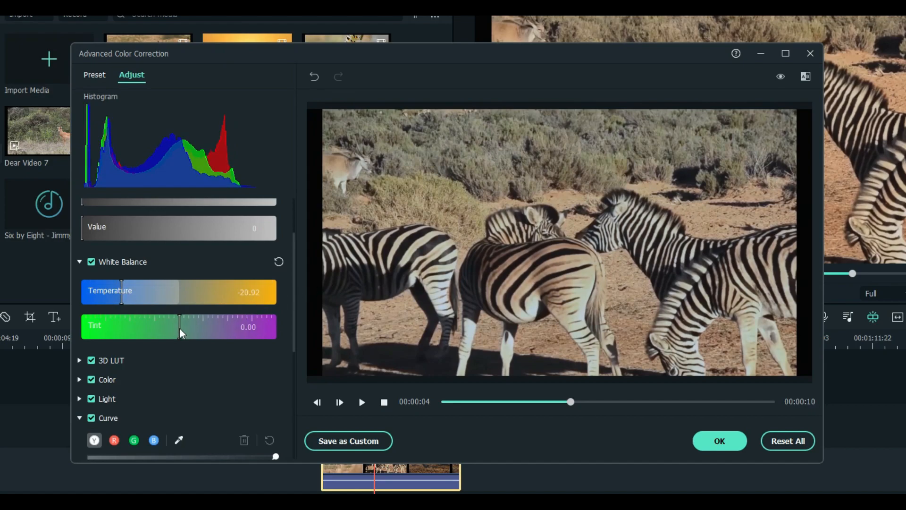
mouse_move(179, 327)
mouse_down()
mouse_move(216, 329)
mouse_move(126, 335)
mouse_move(228, 334)
mouse_move(177, 332)
mouse_up()
scroll(241, 253, down, 1)
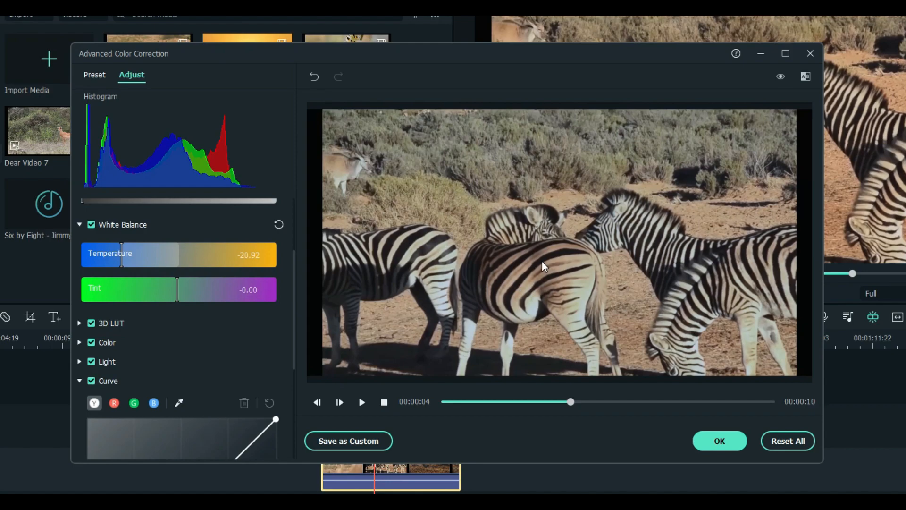
click(79, 224)
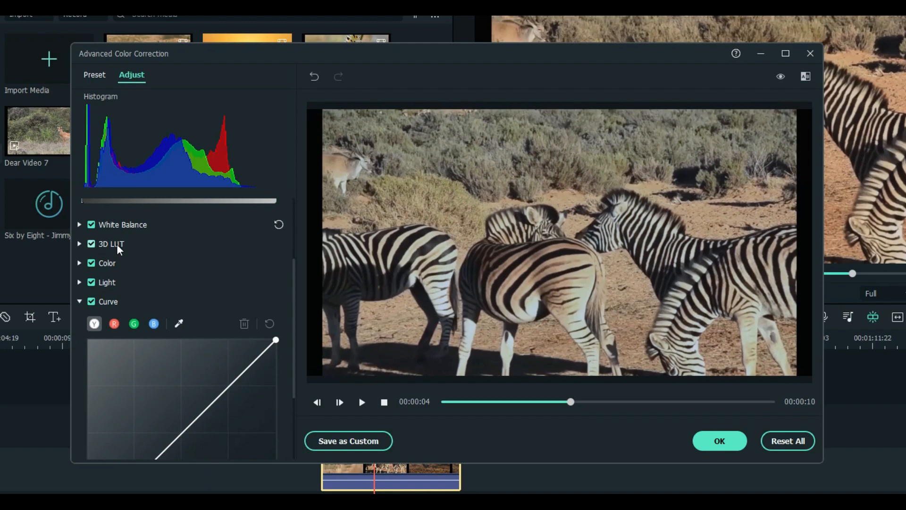
In the Color section, keep Exposure at 0, set Contrast 17 and Saturation -15
click(78, 262)
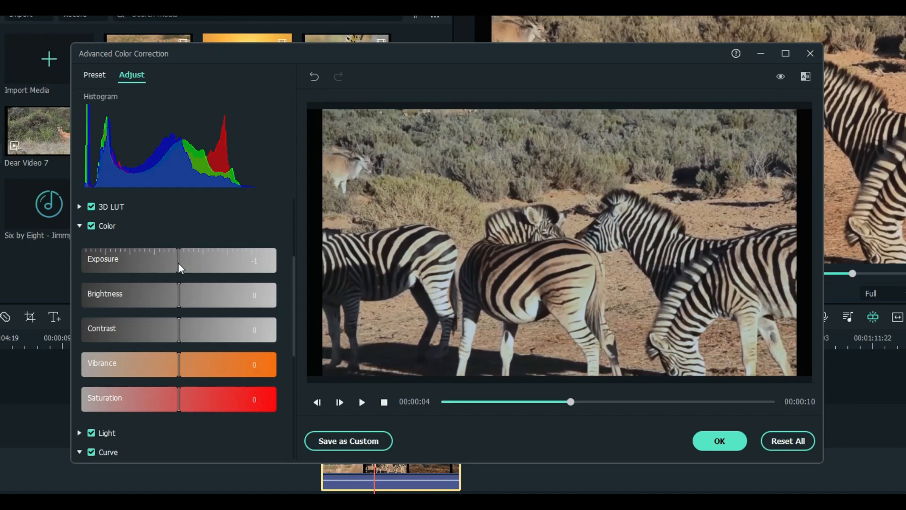
mouse_move(179, 265)
mouse_down()
mouse_move(162, 265)
mouse_move(194, 264)
mouse_move(180, 268)
mouse_up()
mouse_move(180, 326)
mouse_down()
mouse_move(220, 326)
mouse_move(134, 328)
mouse_move(191, 323)
mouse_up()
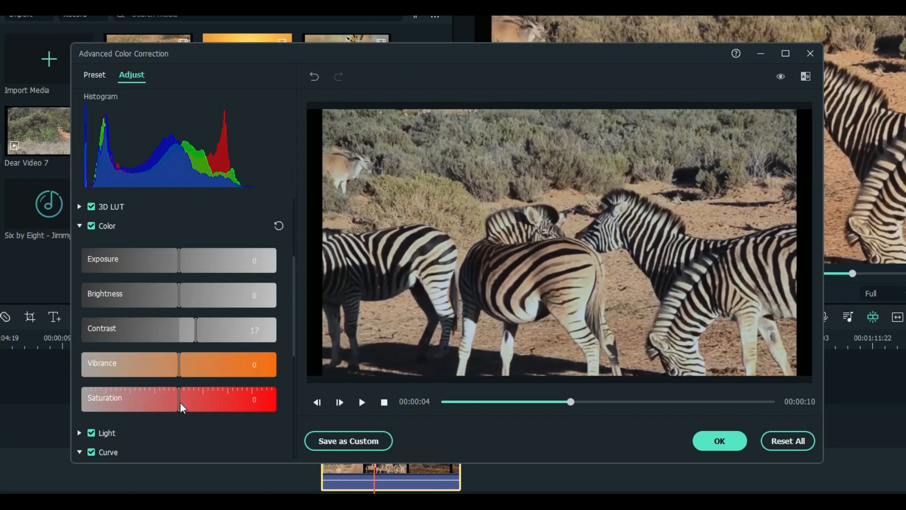
drag(183, 401, 163, 400)
scroll(211, 247, down, 1)
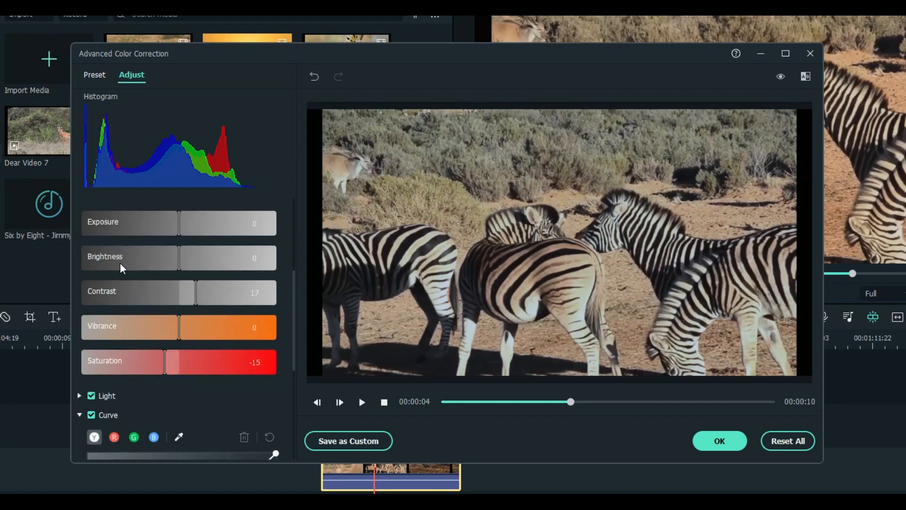
scroll(120, 264, up, 1)
click(79, 225)
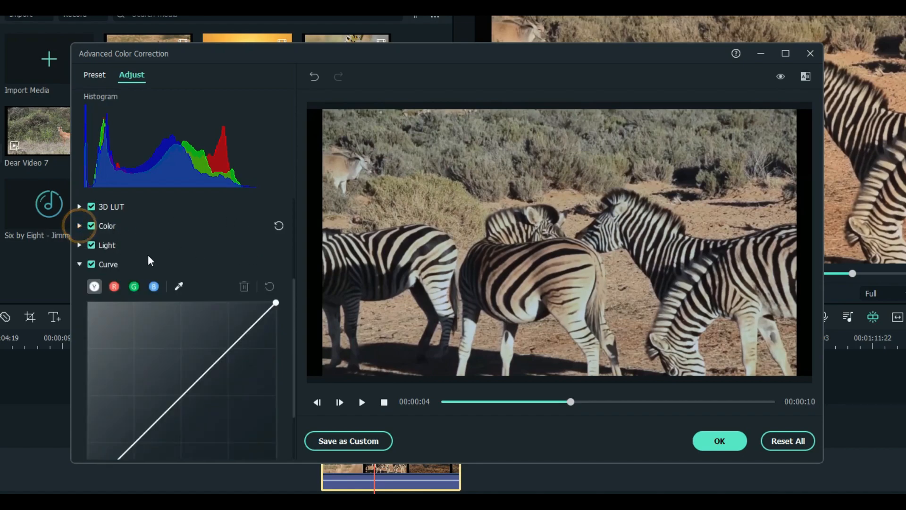
In the Light section, set Shadows to 6 and Highlights to 1
click(79, 245)
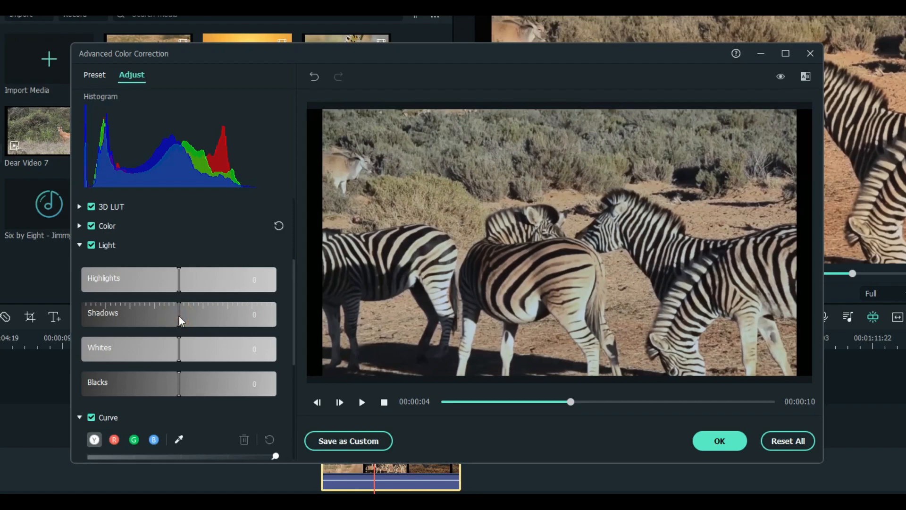
mouse_move(179, 315)
mouse_down()
mouse_move(215, 315)
mouse_move(147, 319)
mouse_move(201, 315)
mouse_move(185, 317)
mouse_up()
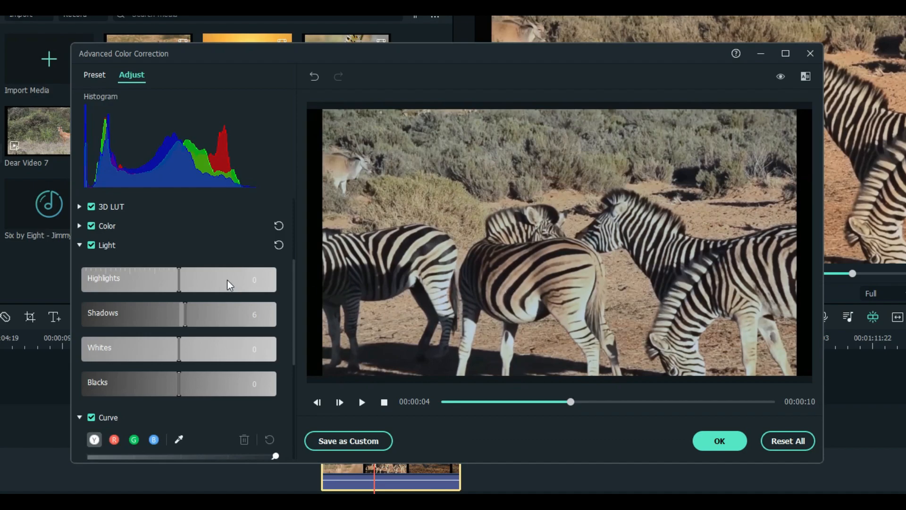
scroll(198, 243, down, 2)
scroll(194, 290, up, 2)
mouse_move(179, 282)
mouse_down()
mouse_move(149, 282)
mouse_move(206, 282)
mouse_move(180, 286)
mouse_up()
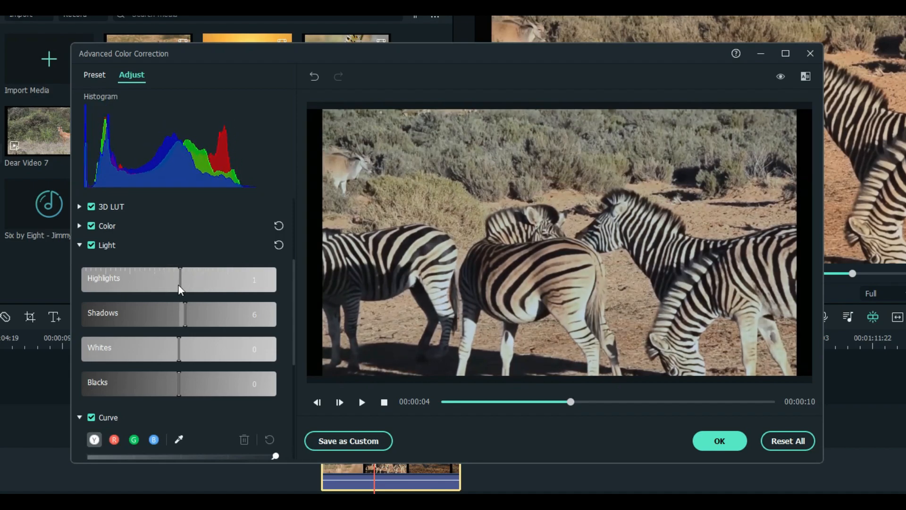
click(82, 245)
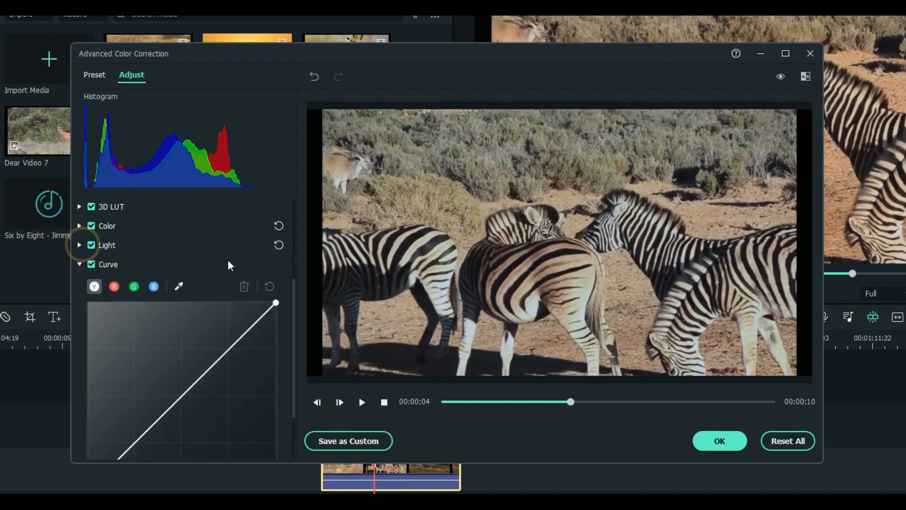
scroll(198, 251, down, 2)
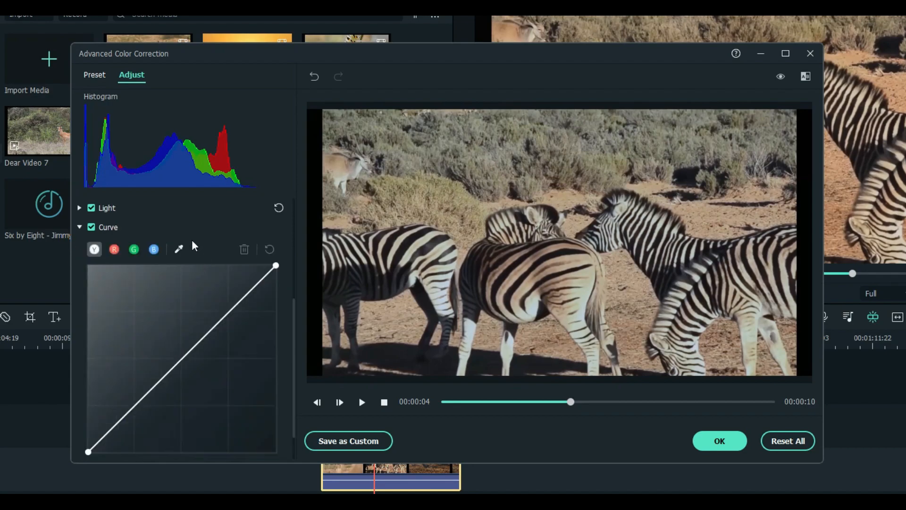
click(115, 249)
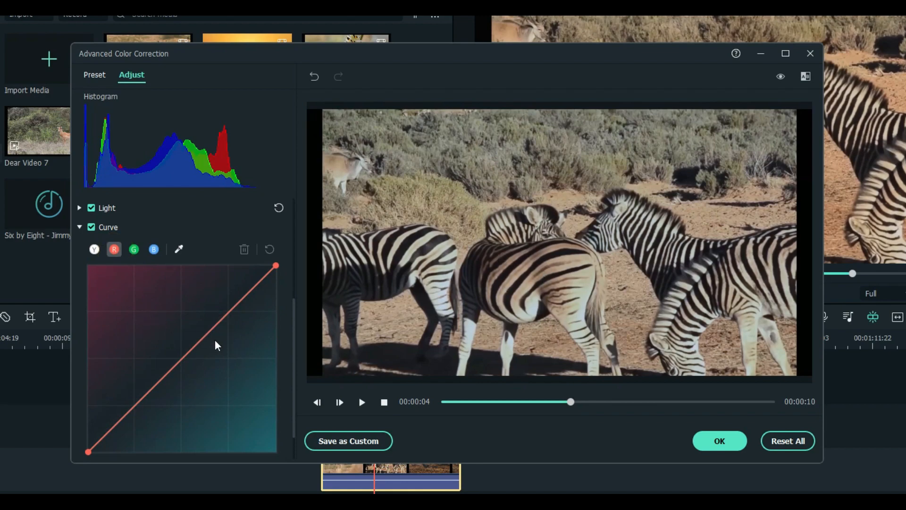
click(216, 325)
mouse_move(227, 314)
mouse_down()
mouse_move(244, 323)
mouse_move(229, 318)
mouse_up()
click(269, 248)
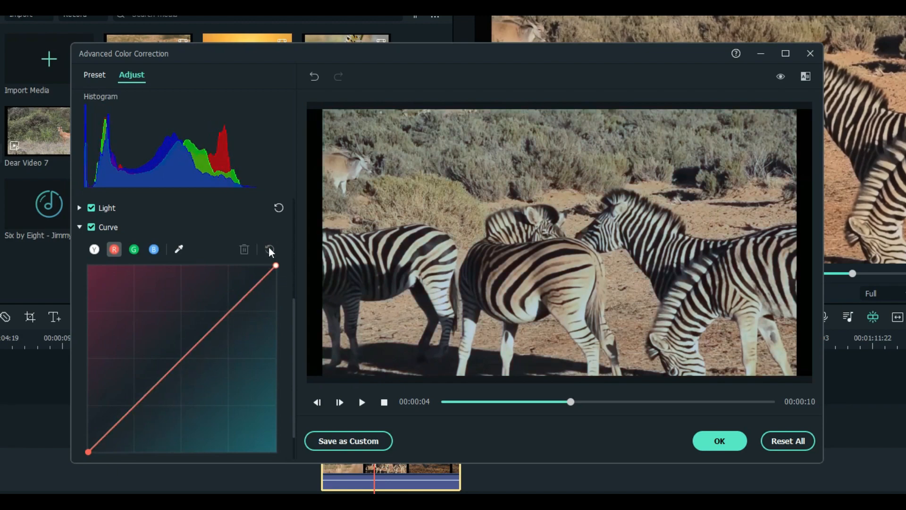
In HSL, lower the orange saturation and raise the green saturation to 16
click(79, 227)
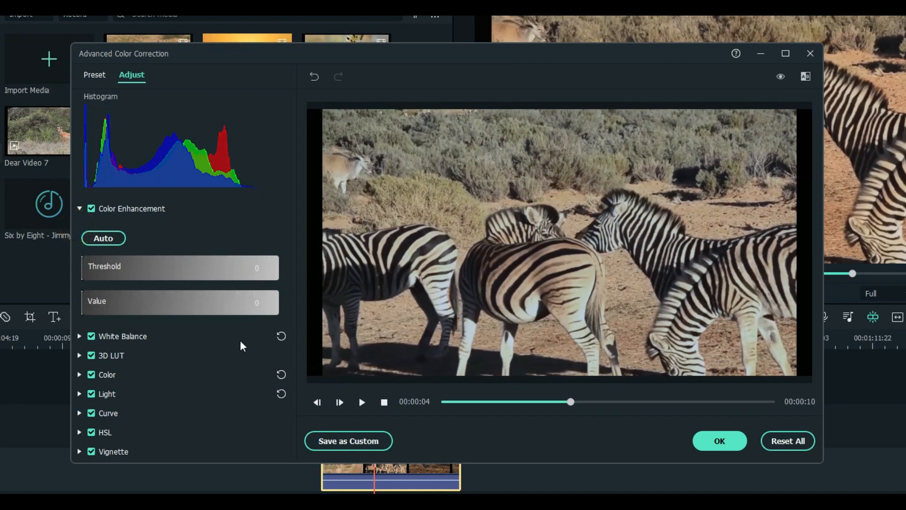
click(81, 432)
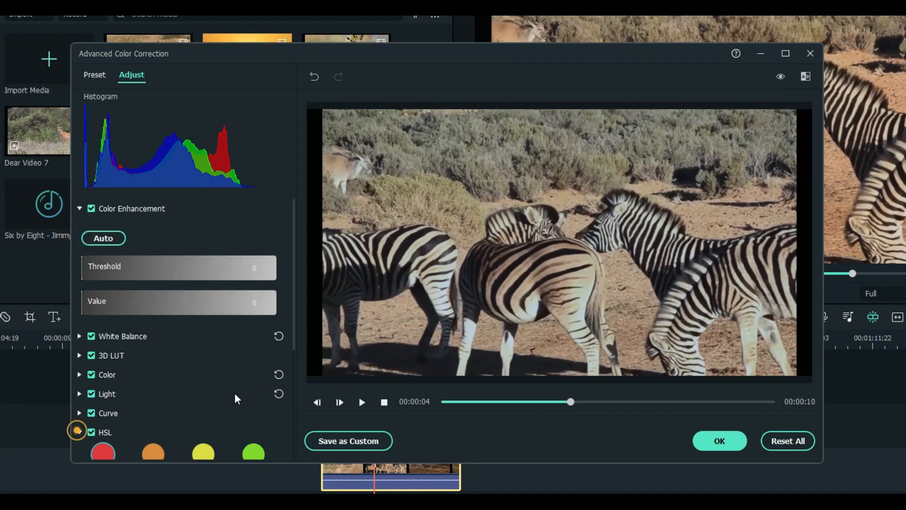
scroll(231, 369, down, 2)
scroll(209, 284, down, 2)
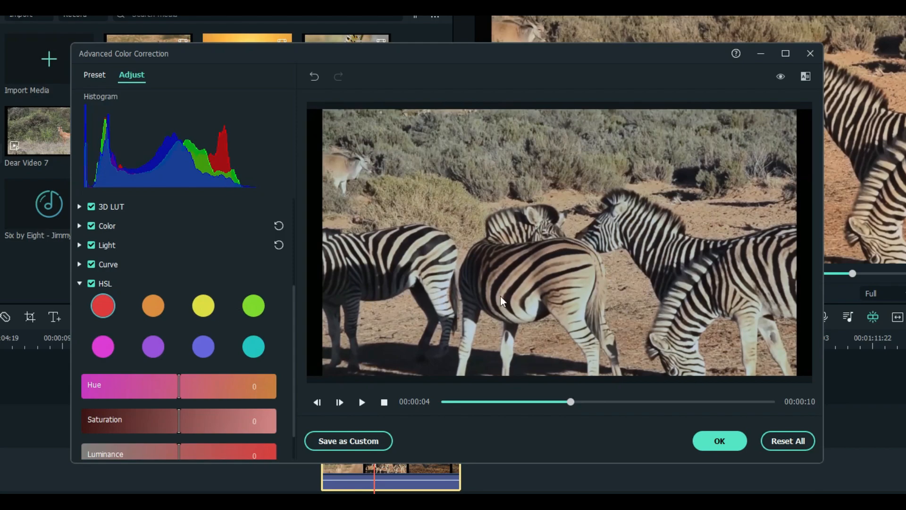
scroll(158, 263, down, 1)
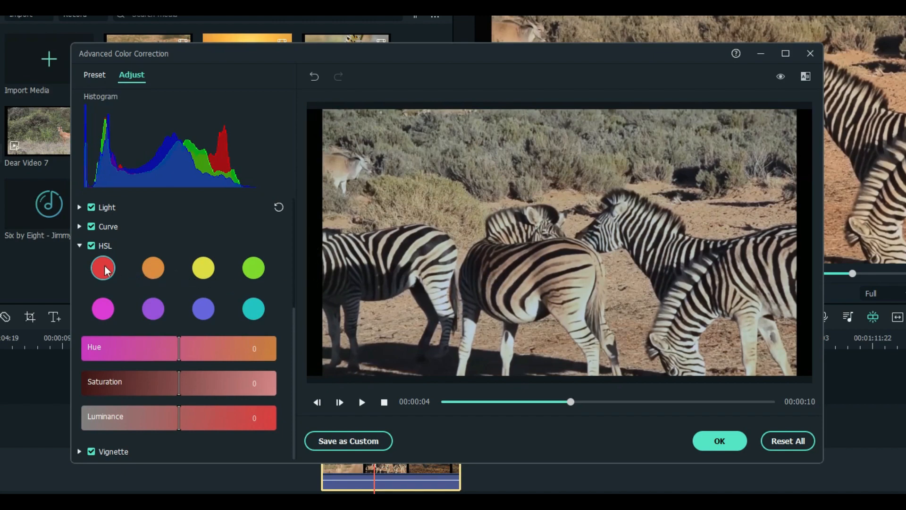
click(150, 268)
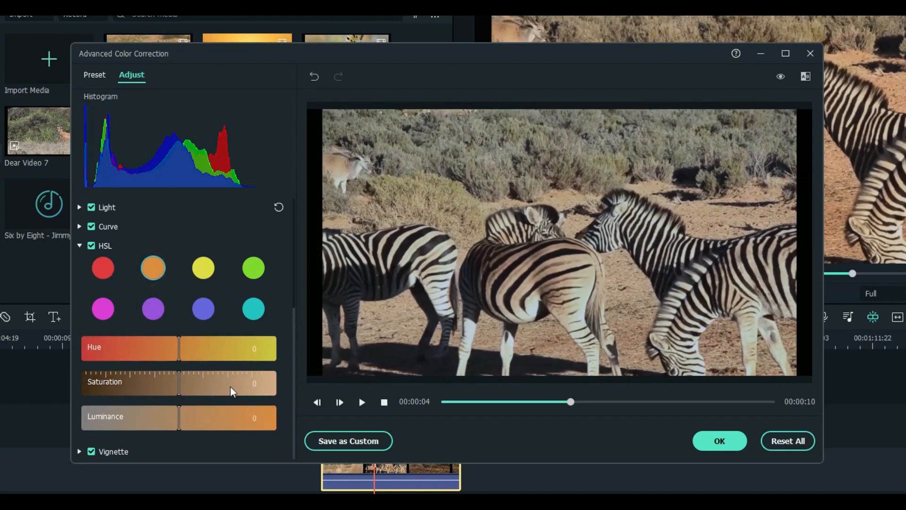
mouse_move(176, 384)
mouse_down()
mouse_move(134, 384)
mouse_move(171, 381)
mouse_up()
click(254, 268)
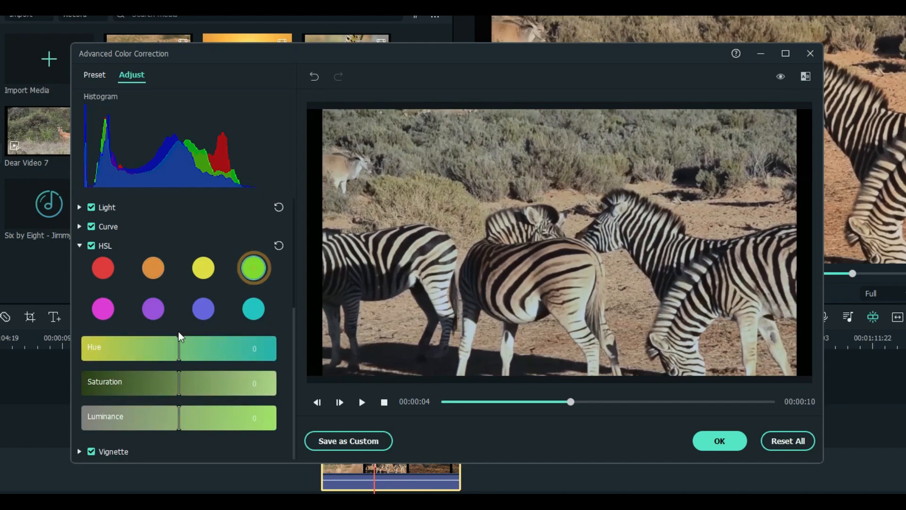
drag(179, 383, 198, 389)
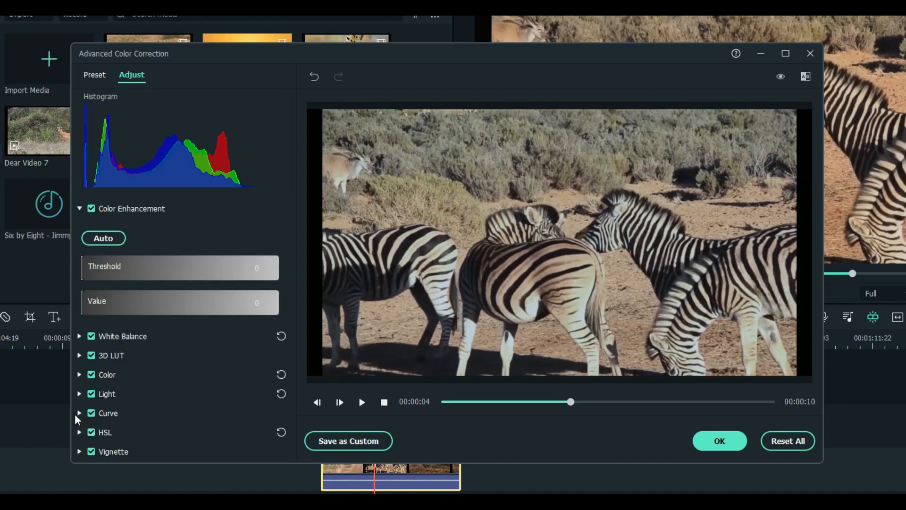
Set the Color section's Vibrance to 15, then collapse Color
click(80, 375)
scroll(192, 373, down, 4)
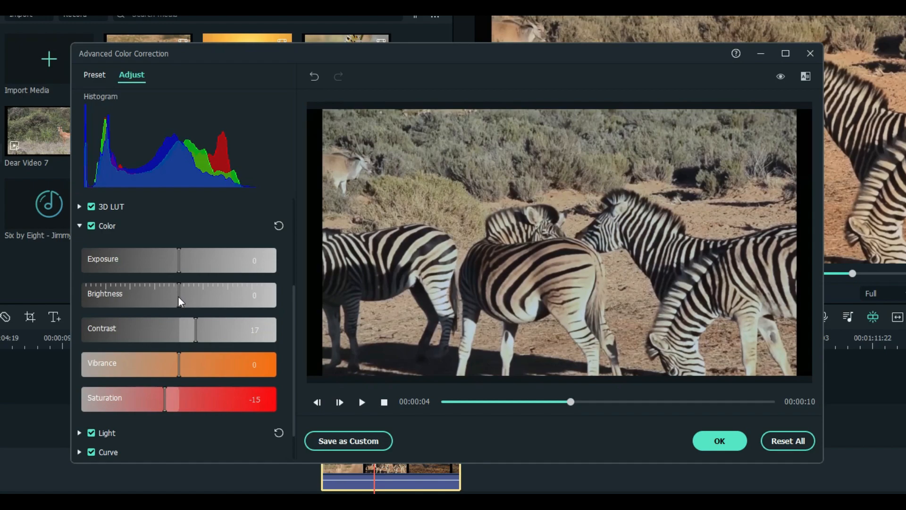
drag(185, 363, 227, 357)
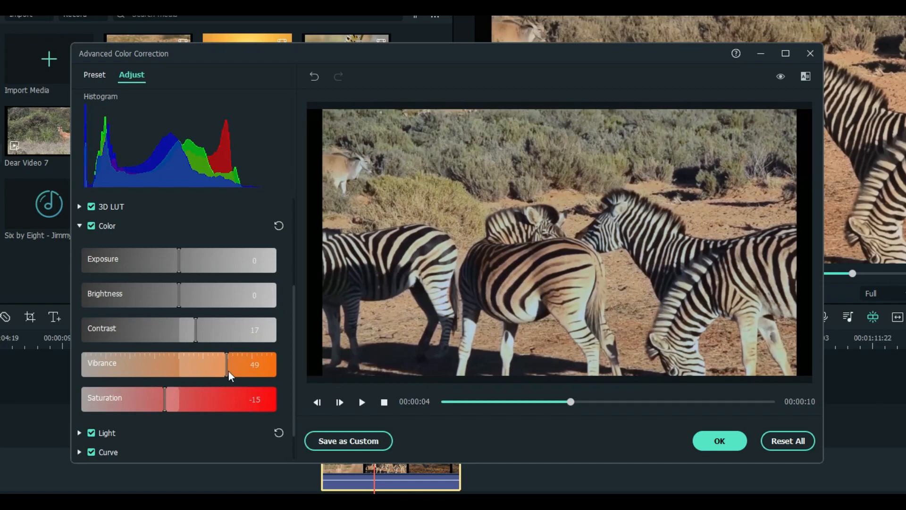
drag(215, 368, 198, 367)
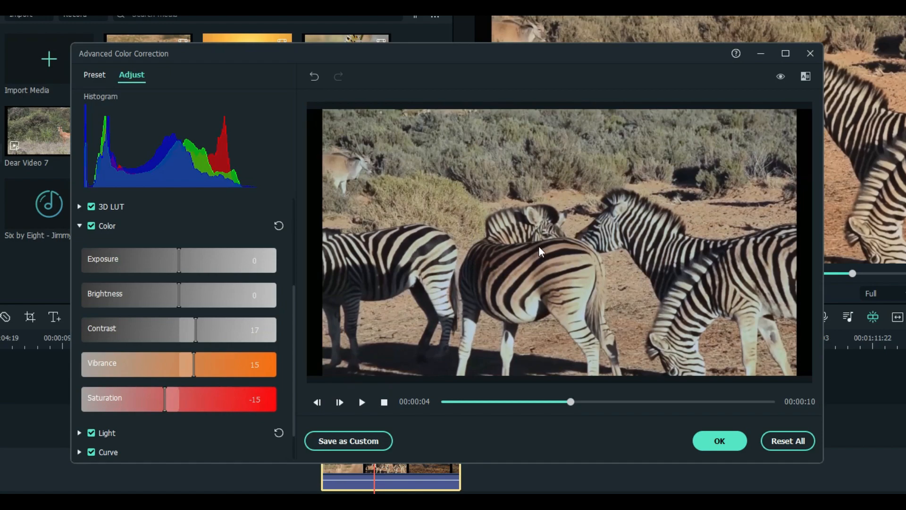
scroll(175, 226, down, 1)
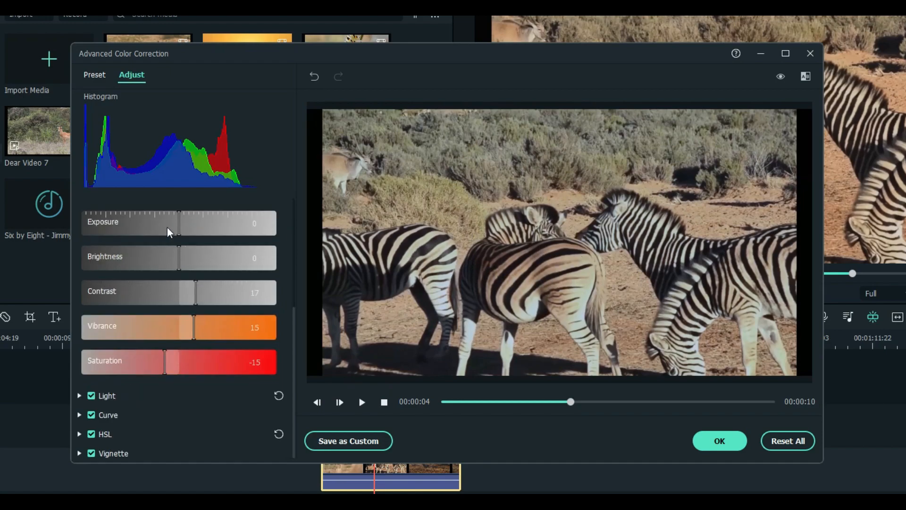
scroll(165, 227, up, 1)
click(80, 226)
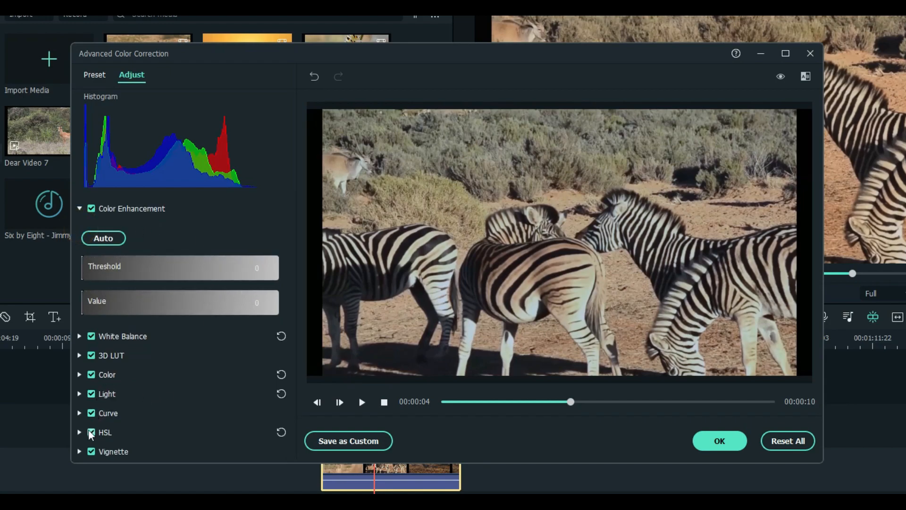
Lift the blue (B) channel curve slightly in the midtones, then collapse Curve
click(78, 413)
scroll(216, 344, down, 2)
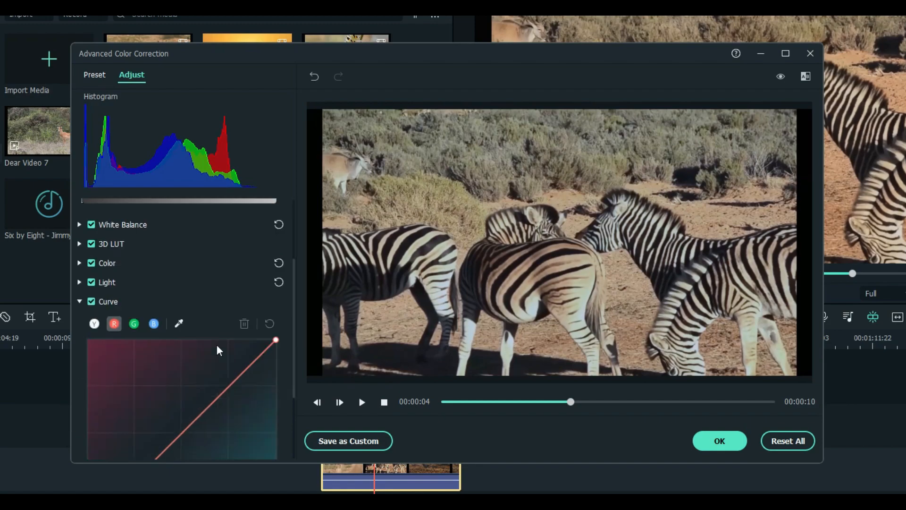
scroll(214, 283, down, 2)
click(151, 249)
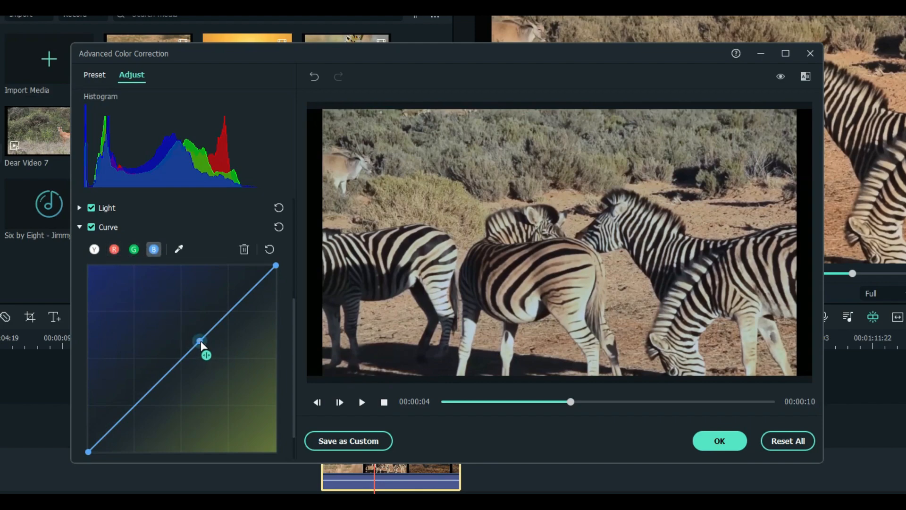
mouse_move(198, 346)
mouse_down()
mouse_move(208, 330)
mouse_move(201, 334)
mouse_up()
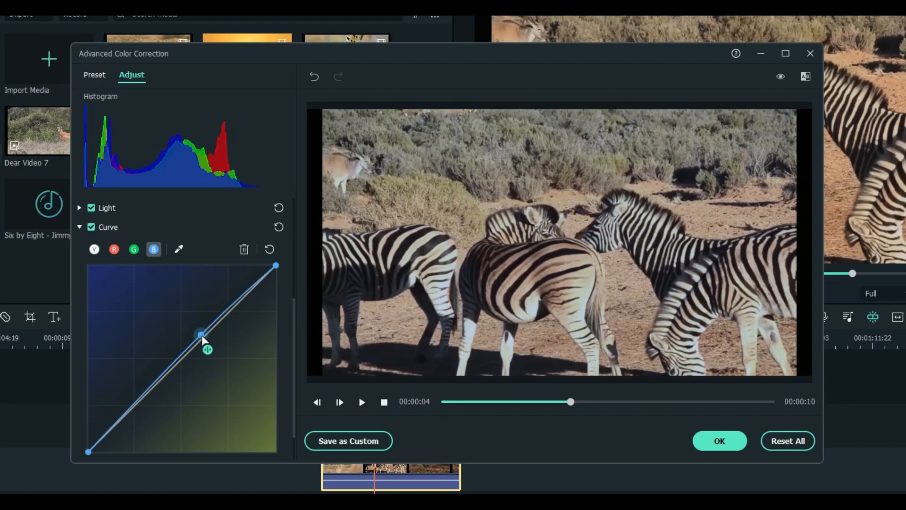
scroll(268, 291, down, 1)
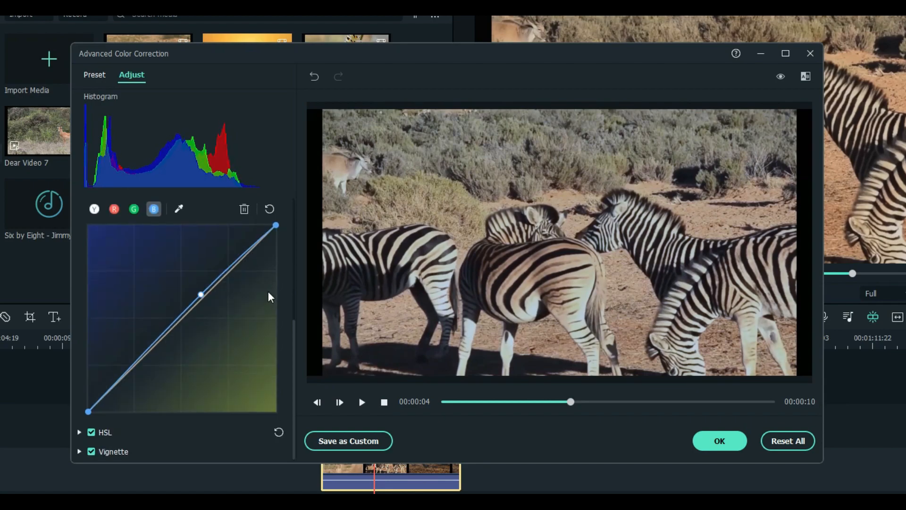
scroll(106, 240, up, 1)
click(84, 225)
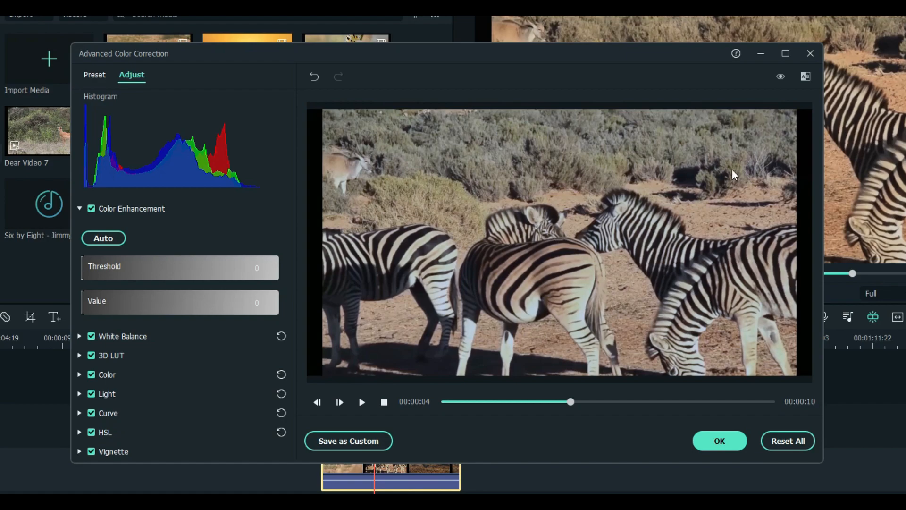
click(808, 75)
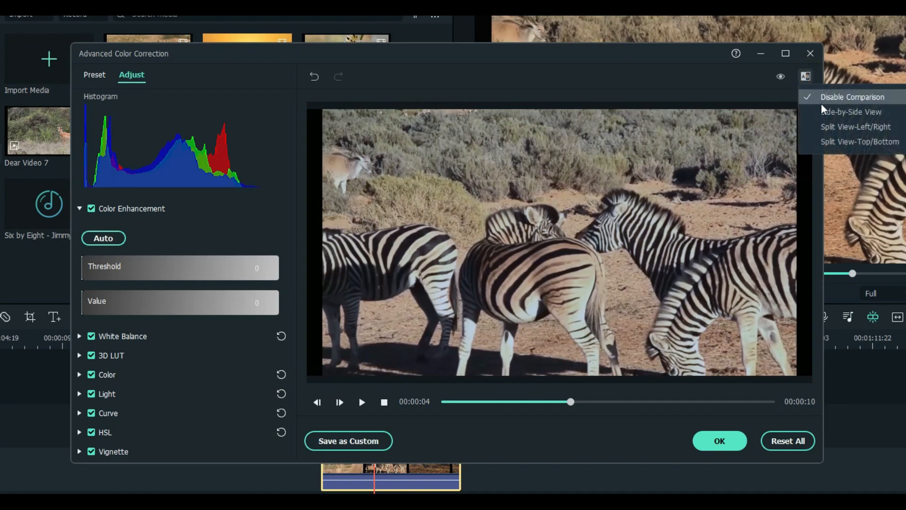
click(627, 58)
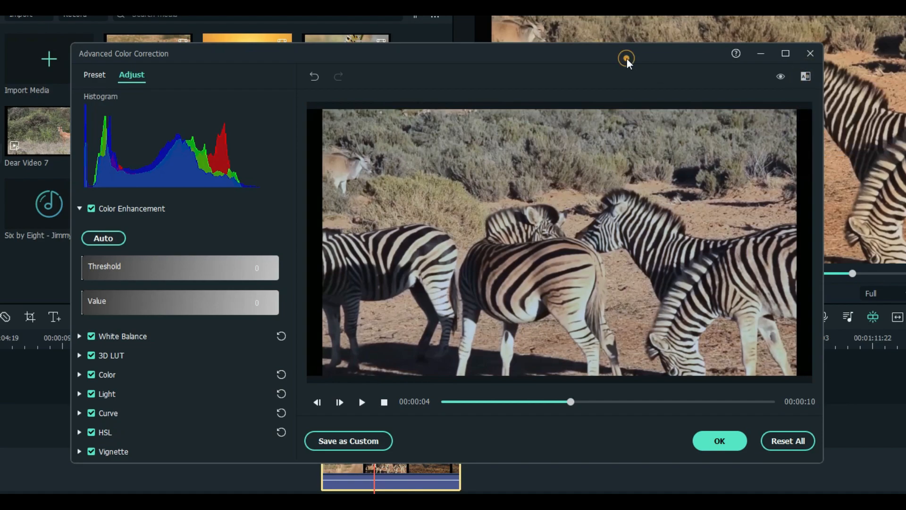
click(780, 76)
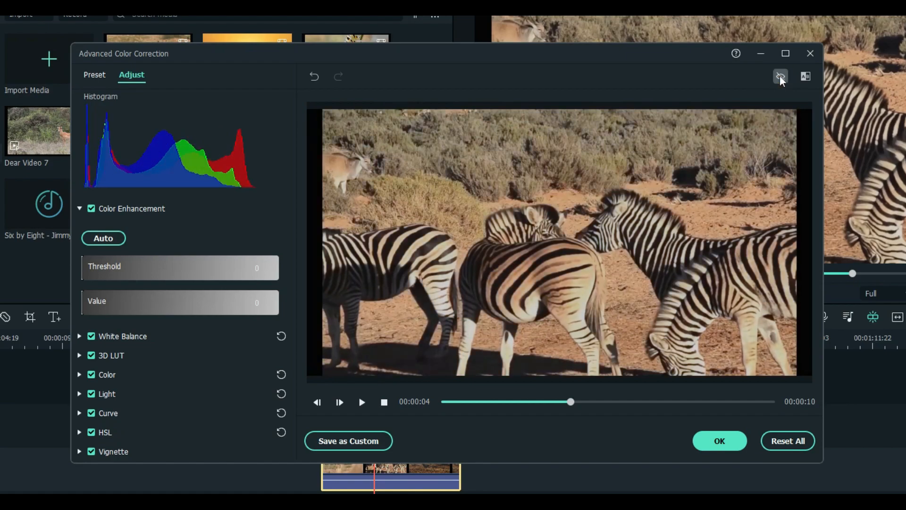
click(780, 75)
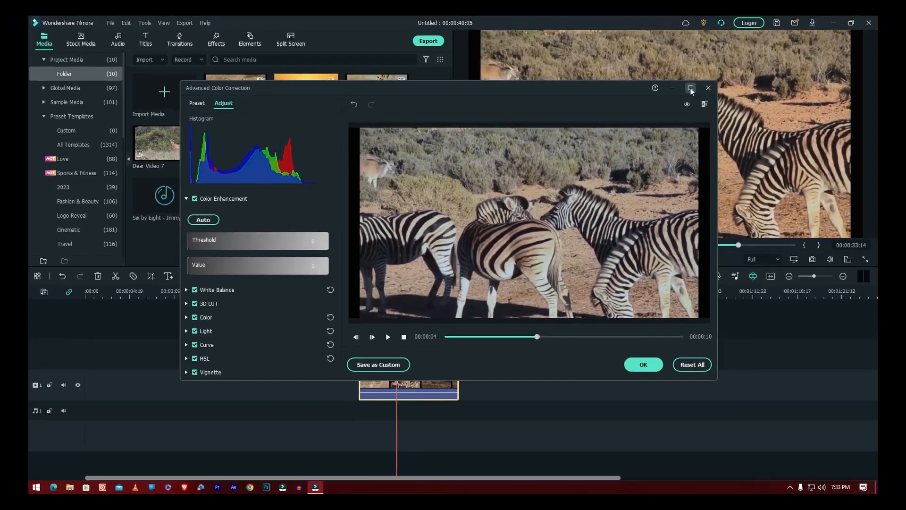
click(785, 54)
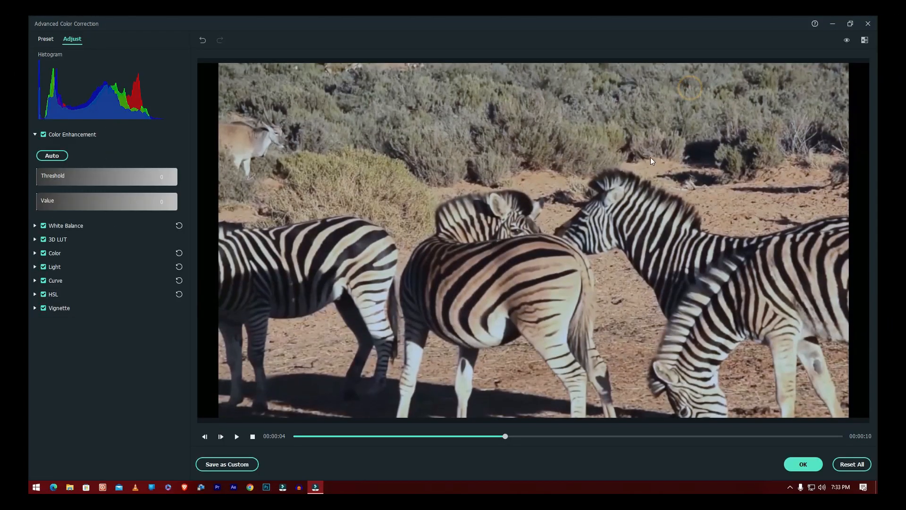
click(846, 41)
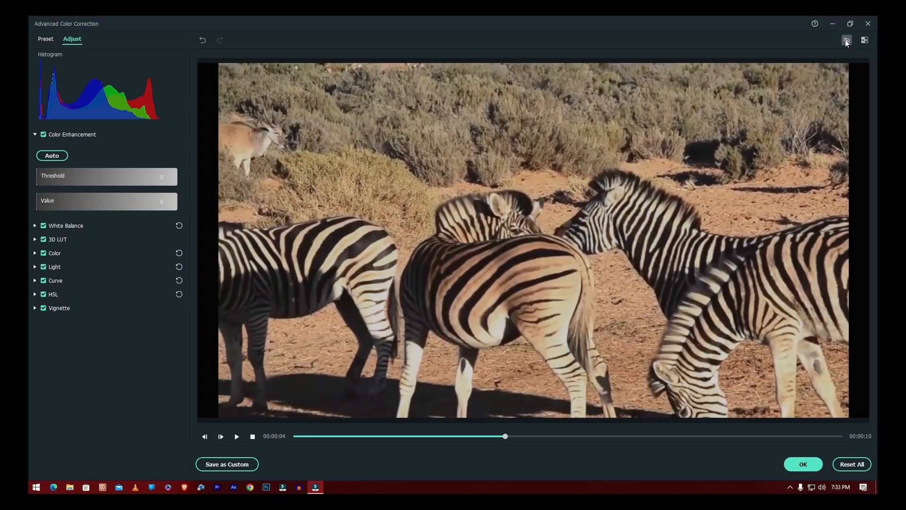
click(846, 41)
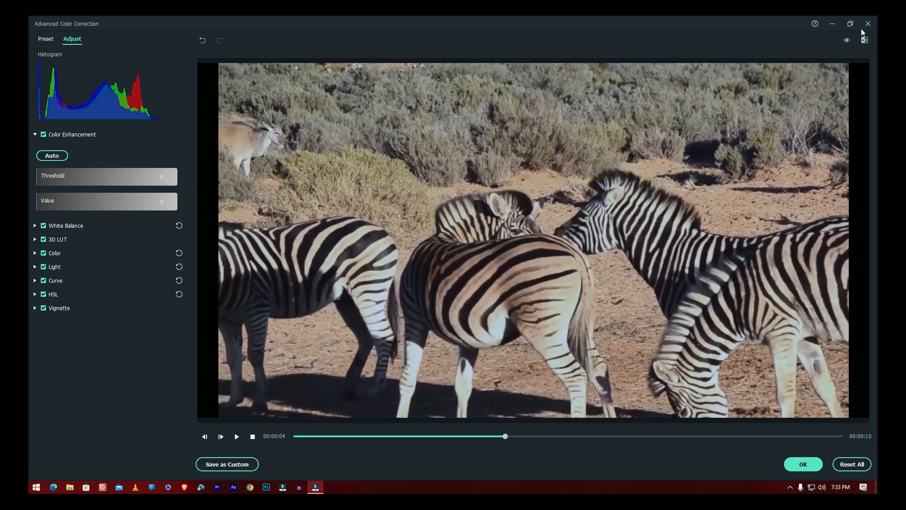
click(851, 24)
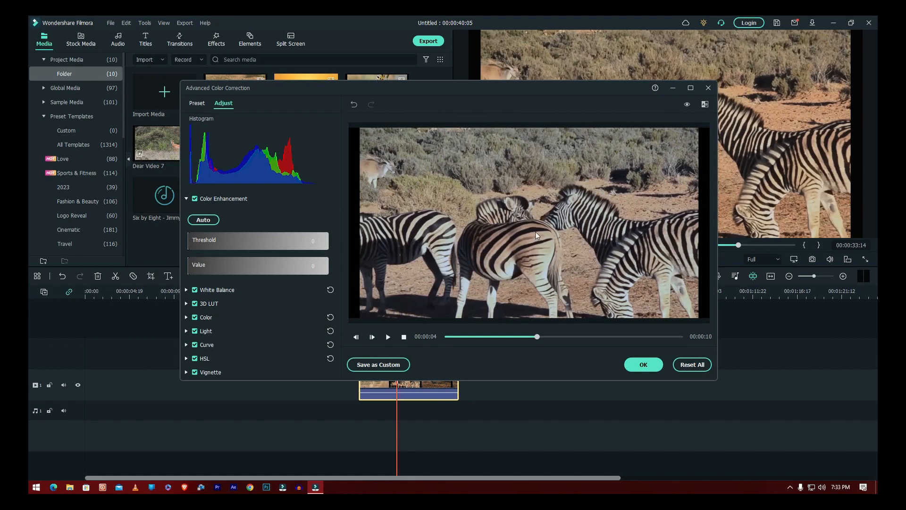
Save the current colour grade as a custom preset named 'Zebra CC'
click(382, 364)
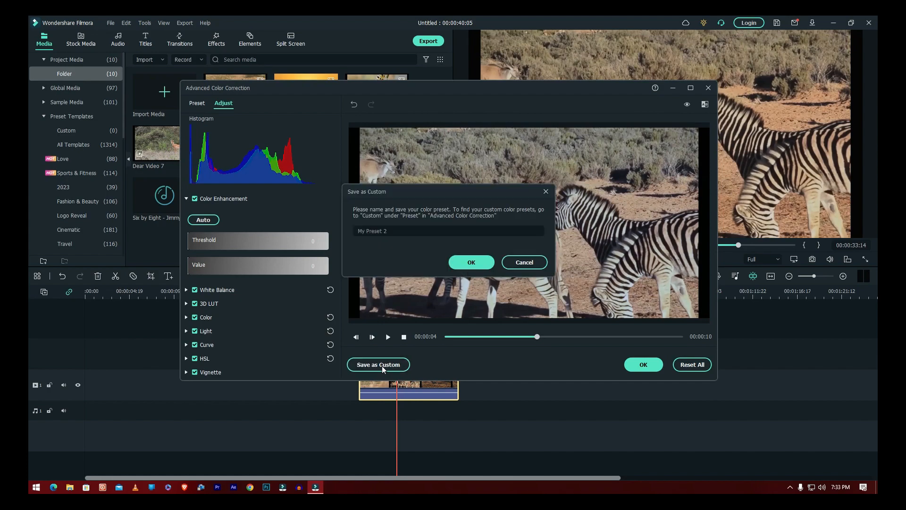
triple_click(404, 232)
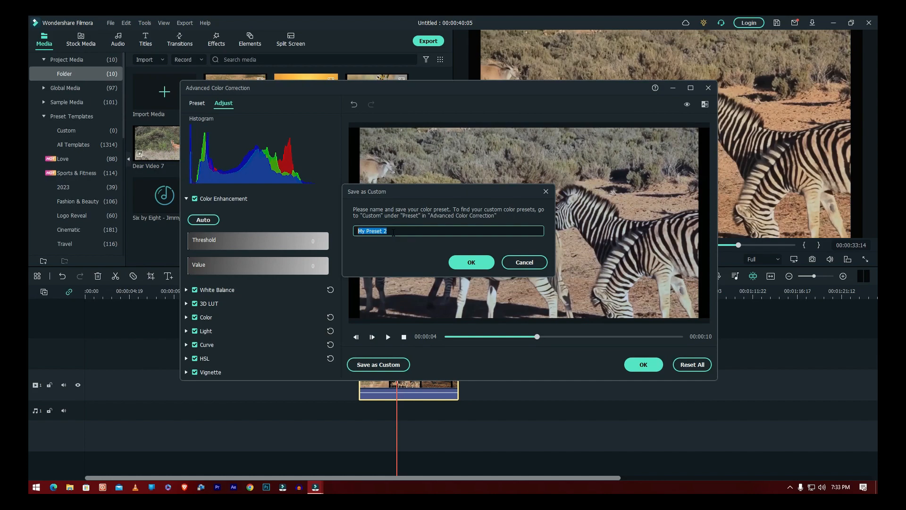
text(Zebra CC)
click(468, 258)
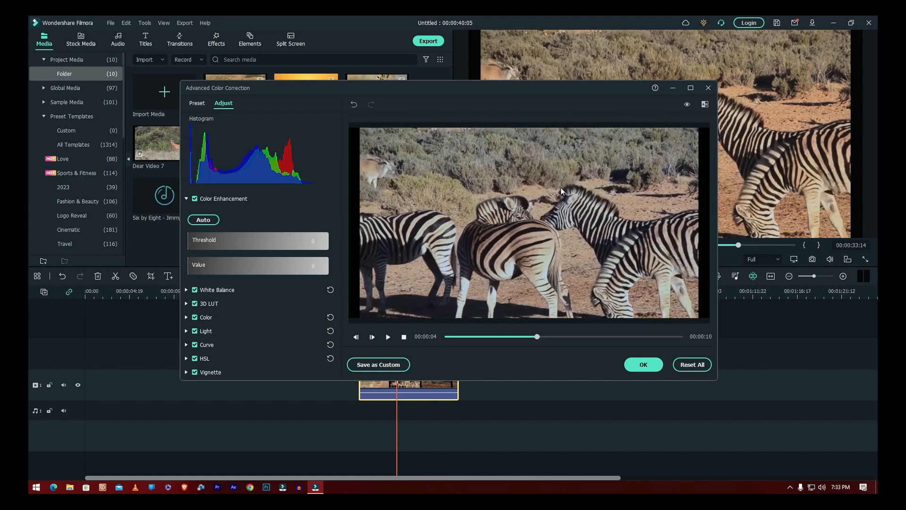
click(195, 103)
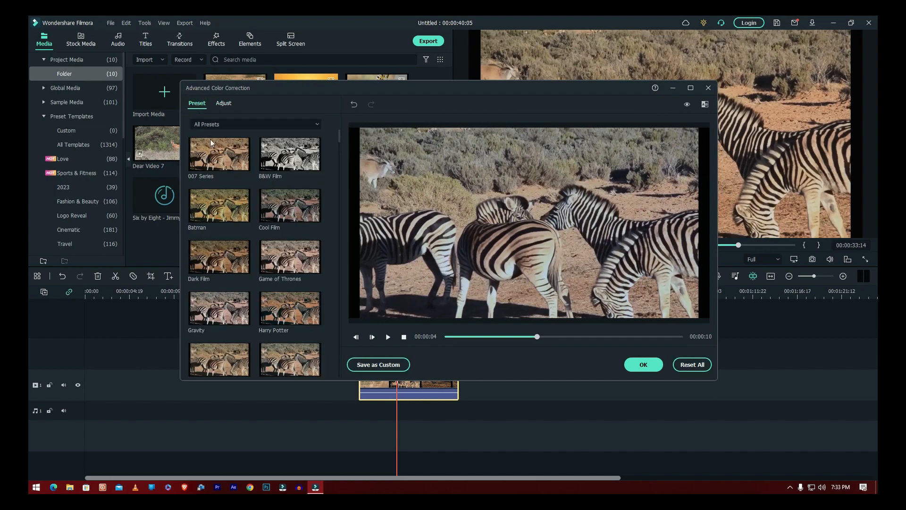
scroll(284, 260, down, 5)
scroll(284, 260, up, 5)
click(214, 124)
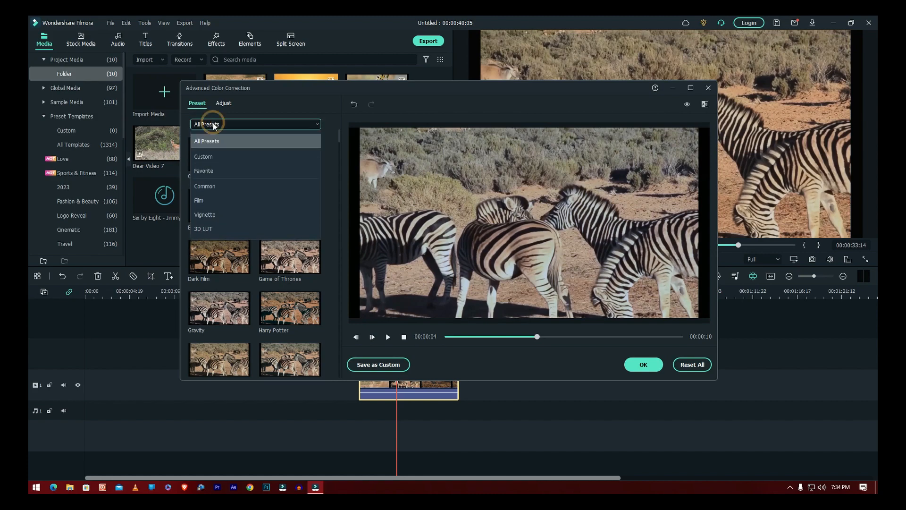
click(211, 156)
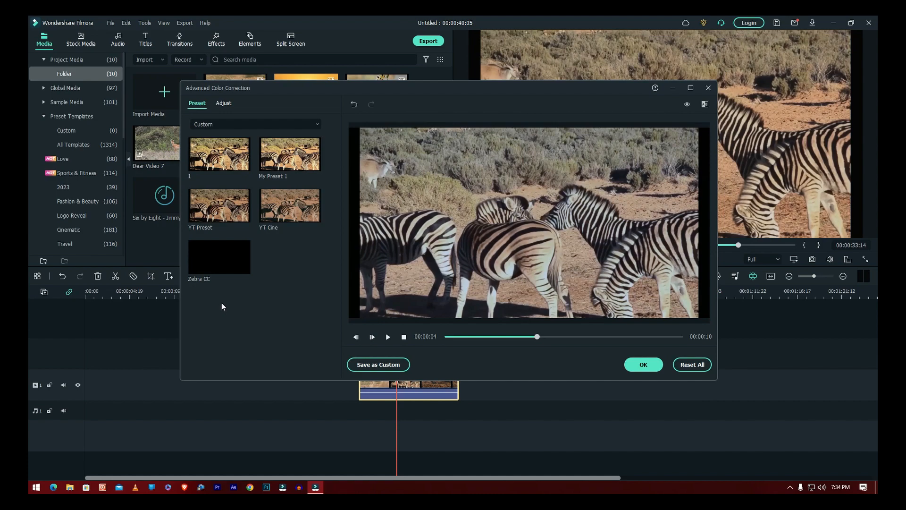
click(217, 262)
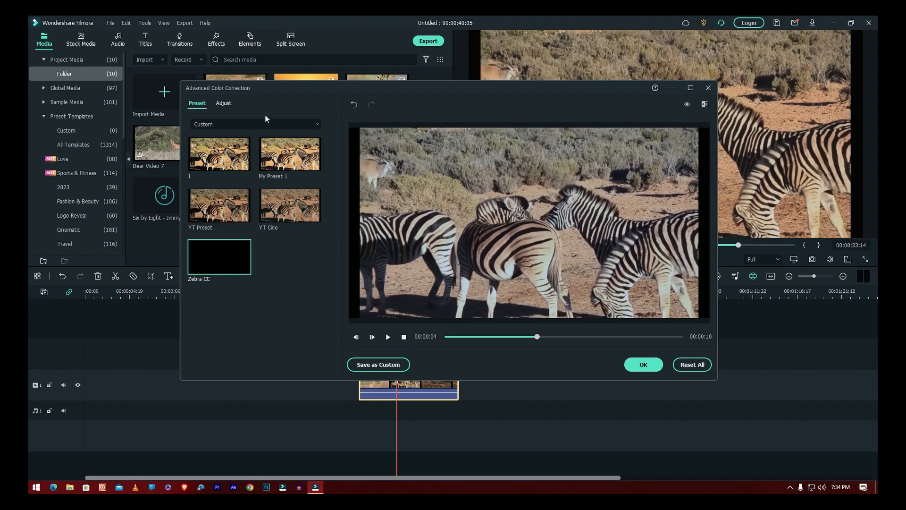
click(224, 103)
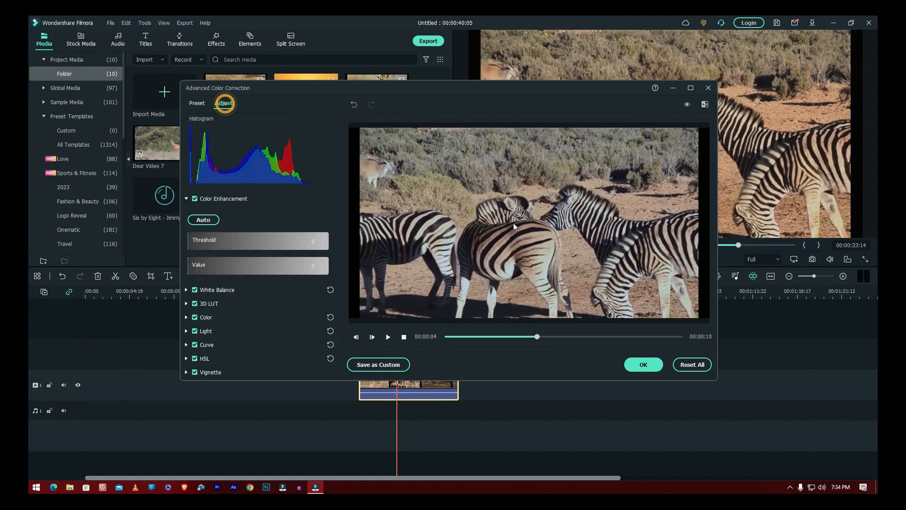
Accept the zebra correction, add Giraffe Video 1 to video track 1 after the zebra clip, and select it
click(643, 365)
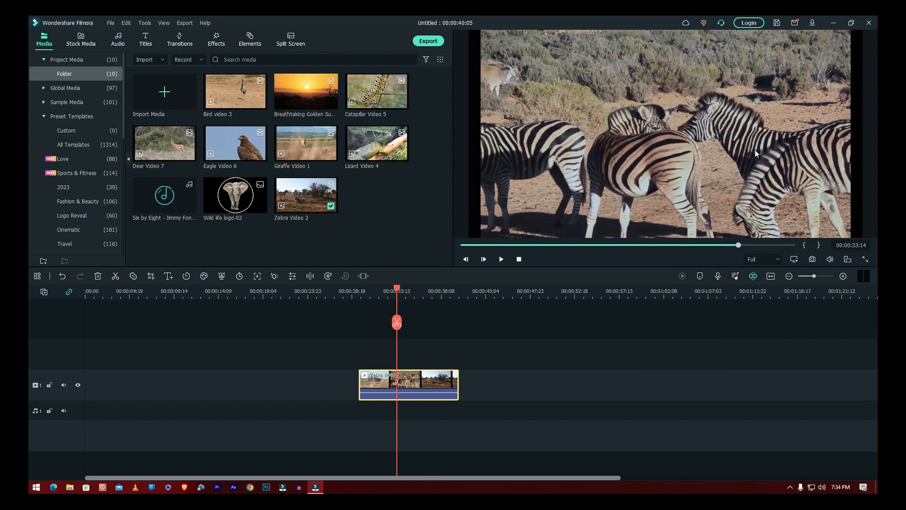
drag(375, 289, 412, 300)
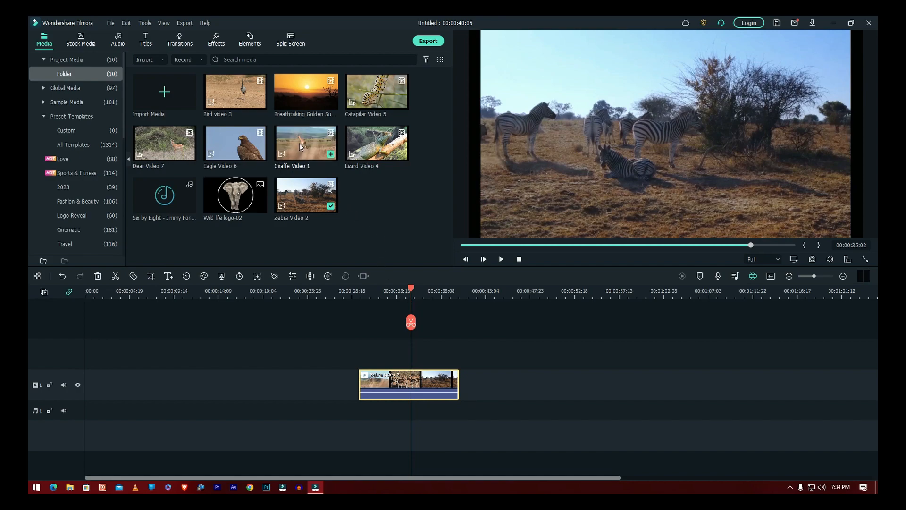
drag(299, 143, 502, 378)
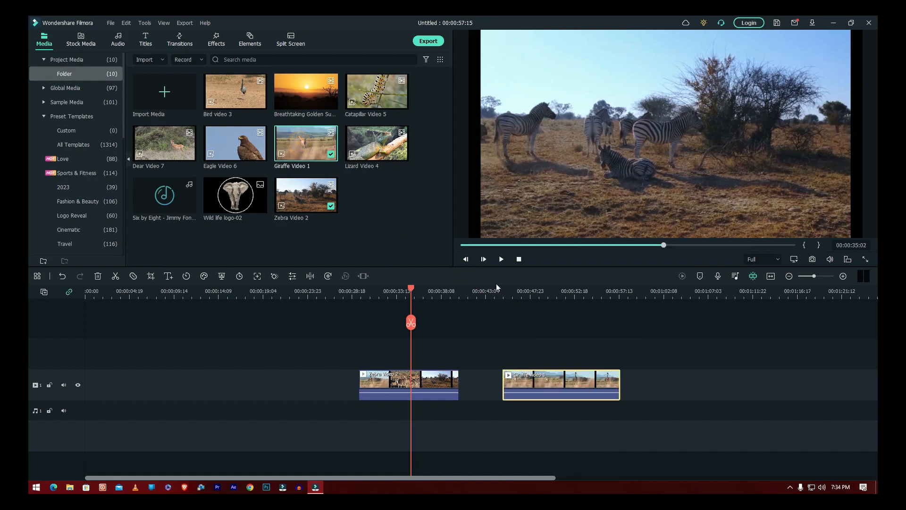
drag(432, 293, 565, 308)
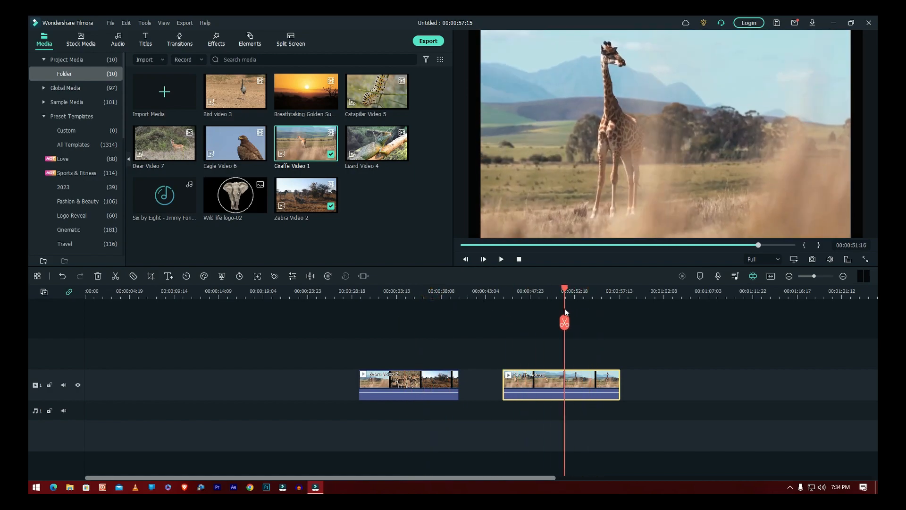
click(416, 382)
click(555, 383)
Apply the custom 'Zebra CC' preset to the giraffe clip, compare with the original, and confirm
right_click(532, 378)
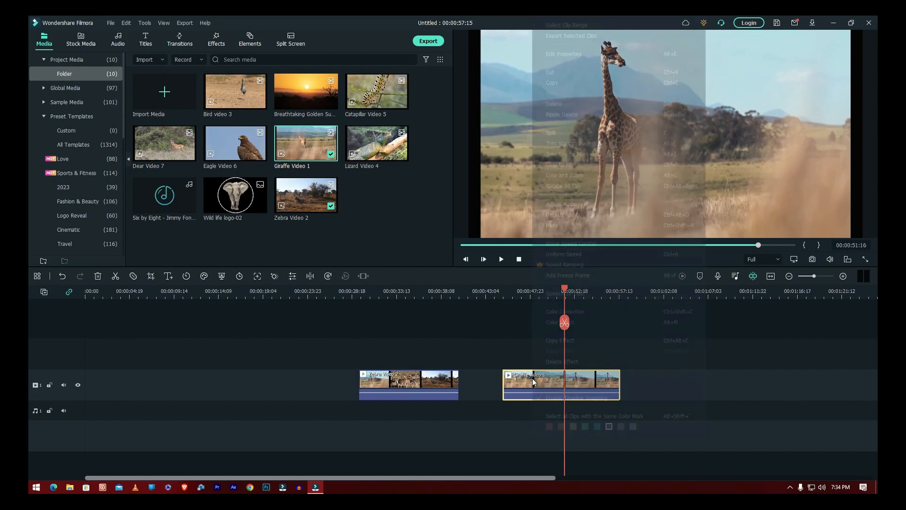
click(565, 313)
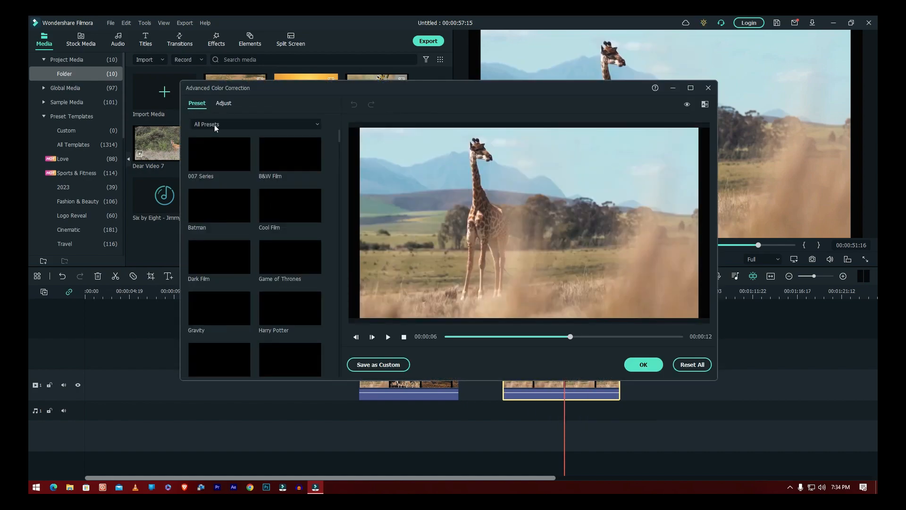
click(230, 124)
click(215, 157)
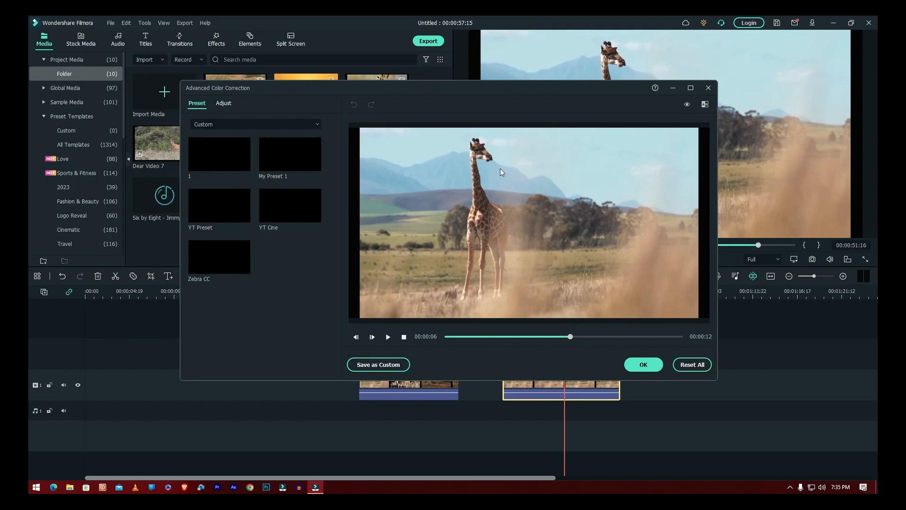
click(211, 264)
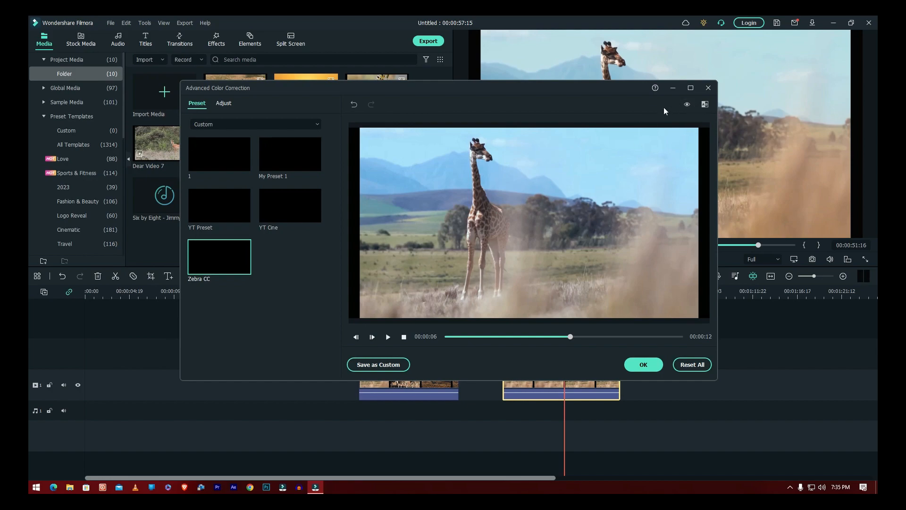
click(688, 104)
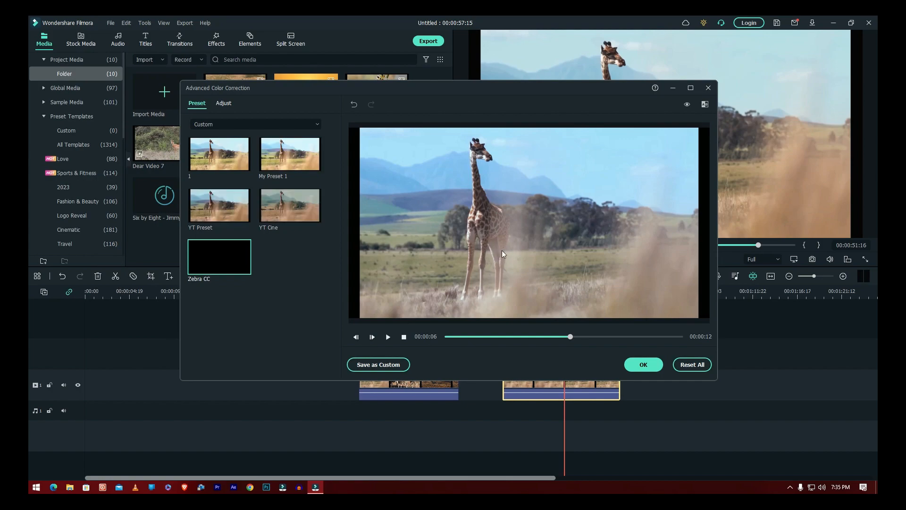
click(643, 364)
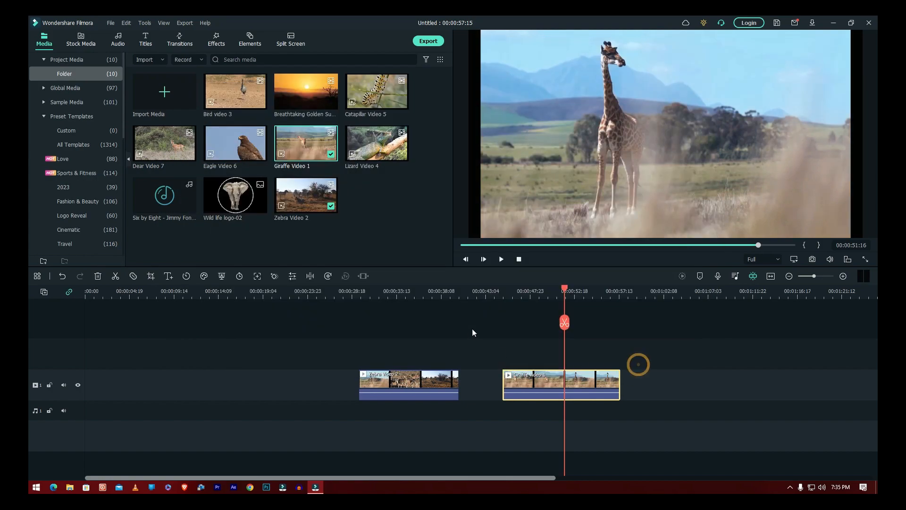
Zoom out the timeline and move the playhead back to about 00:00:34 on the zebra clip
scroll(496, 294, down, 2)
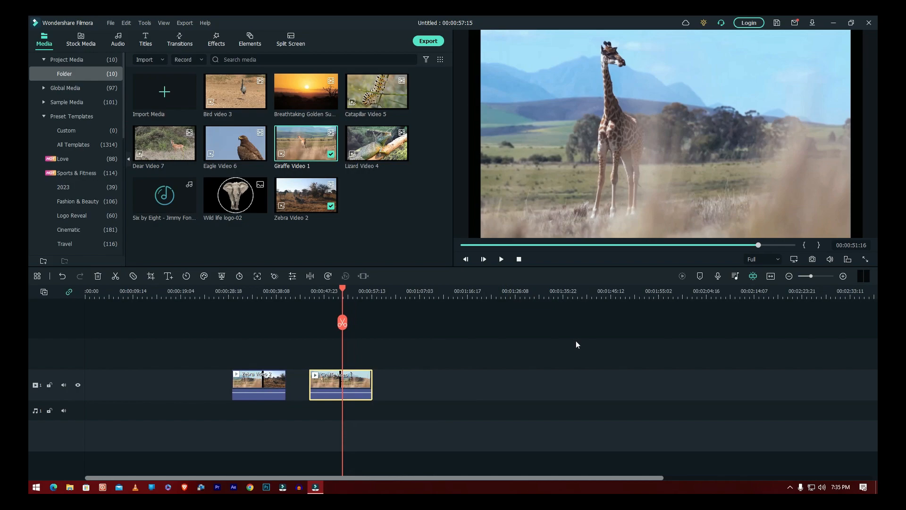
click(256, 294)
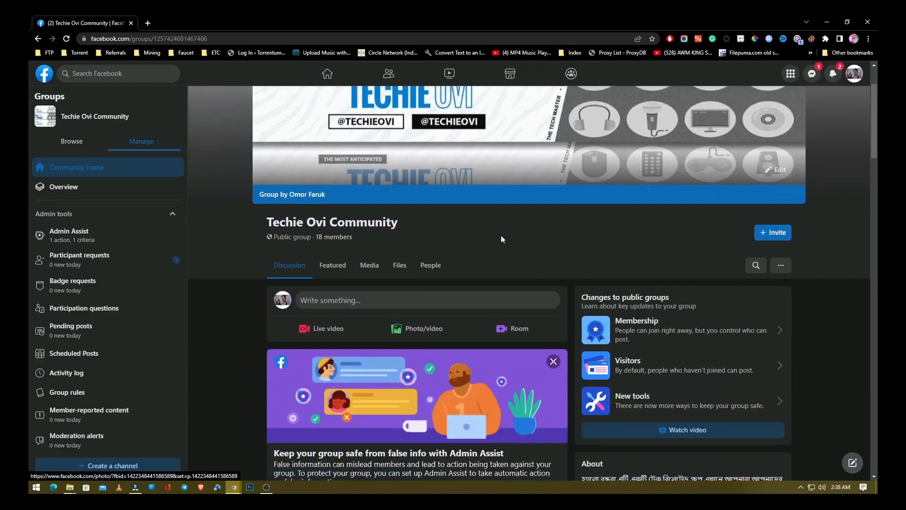
scroll(501, 235, down, 5)
scroll(503, 236, down, 2)
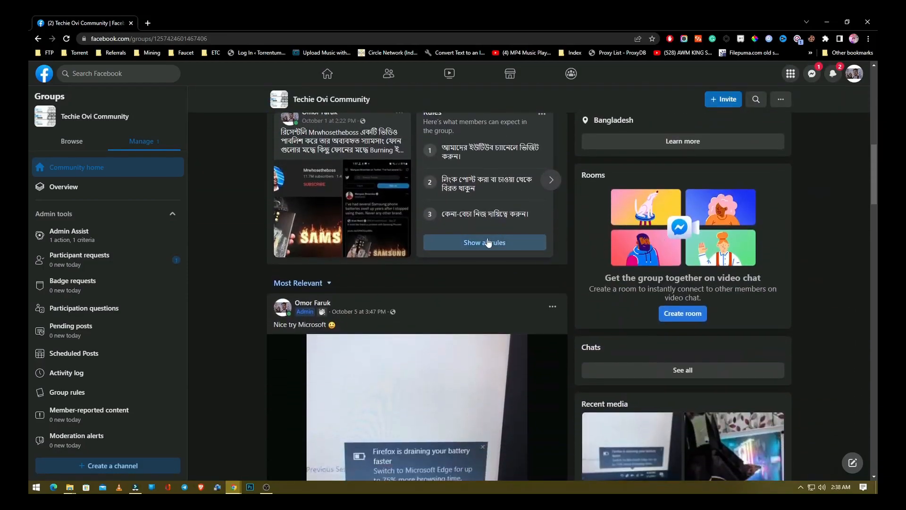